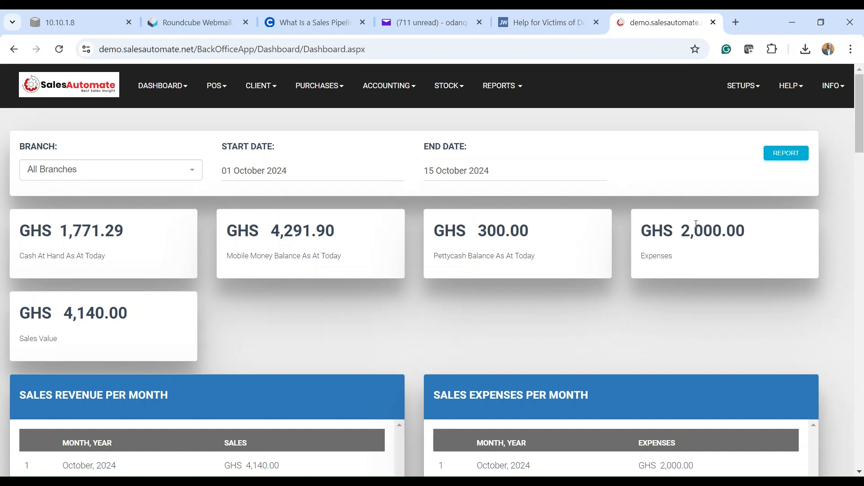
- Start a new expense payment registration and set its payment date to 15 October, 2024
click(407, 90)
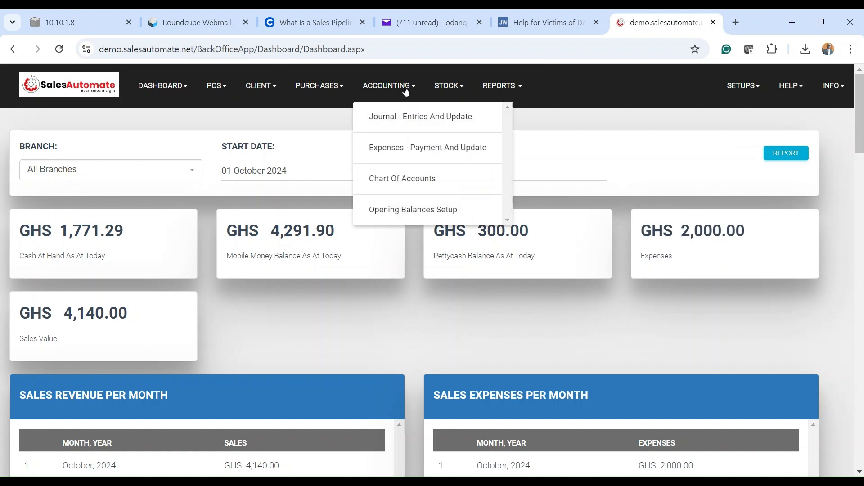
click(402, 153)
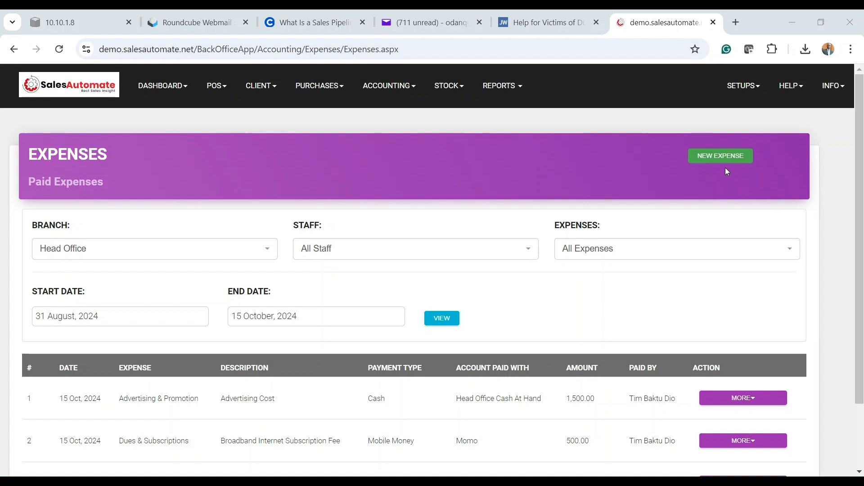
click(721, 156)
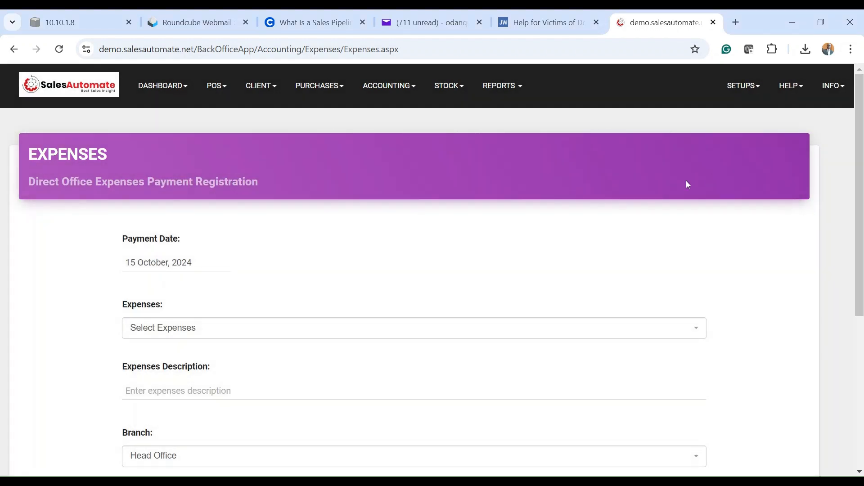
scroll(598, 237, down, 1)
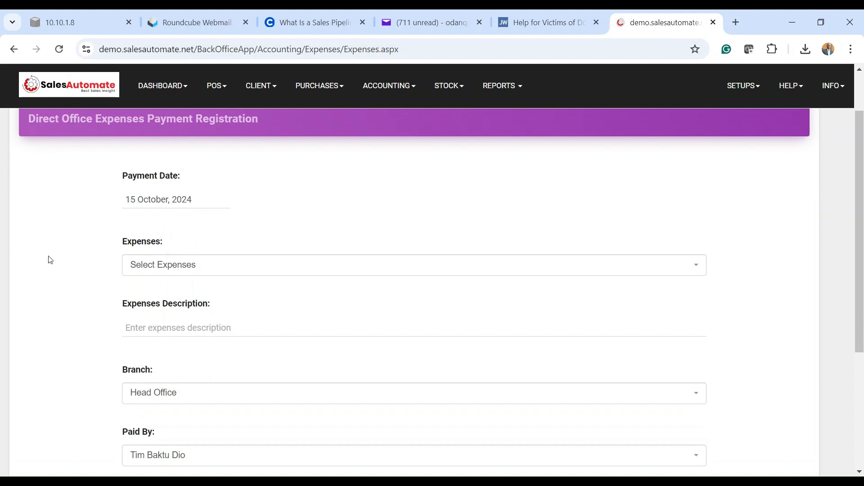
click(172, 199)
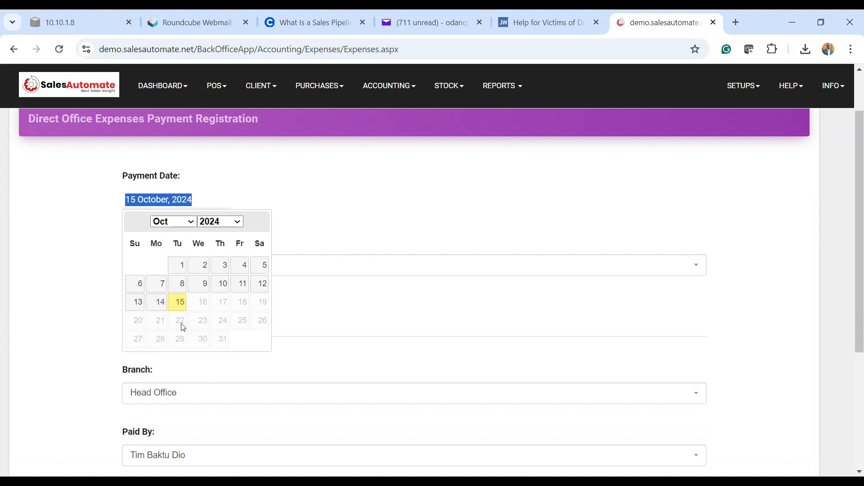
click(177, 302)
- Choose Vehicle – Fuel as the expense category for the new payment
scroll(330, 243, down, 2)
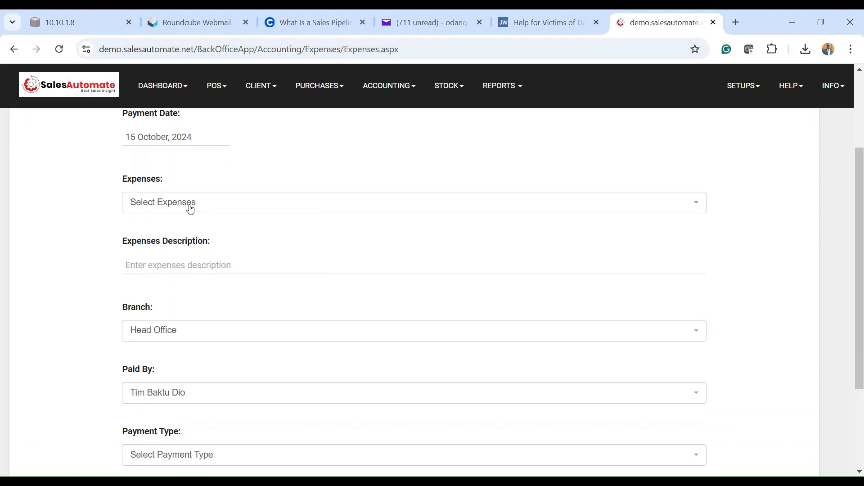
click(212, 210)
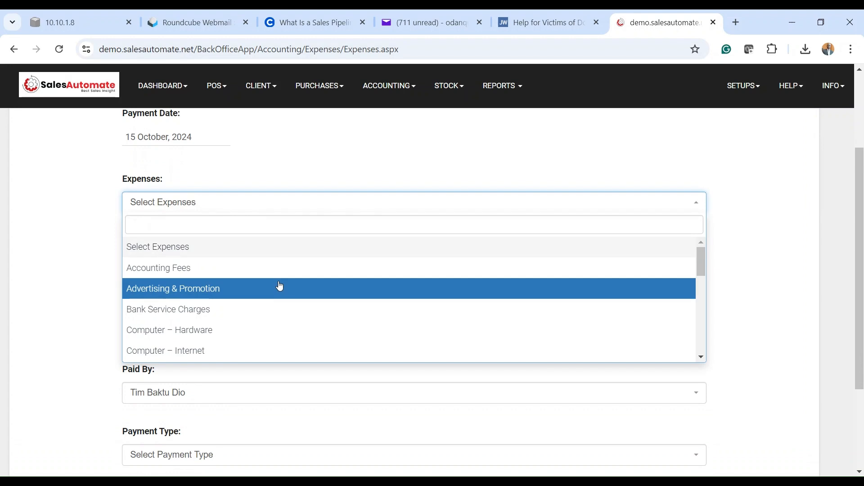
scroll(279, 287, down, 10)
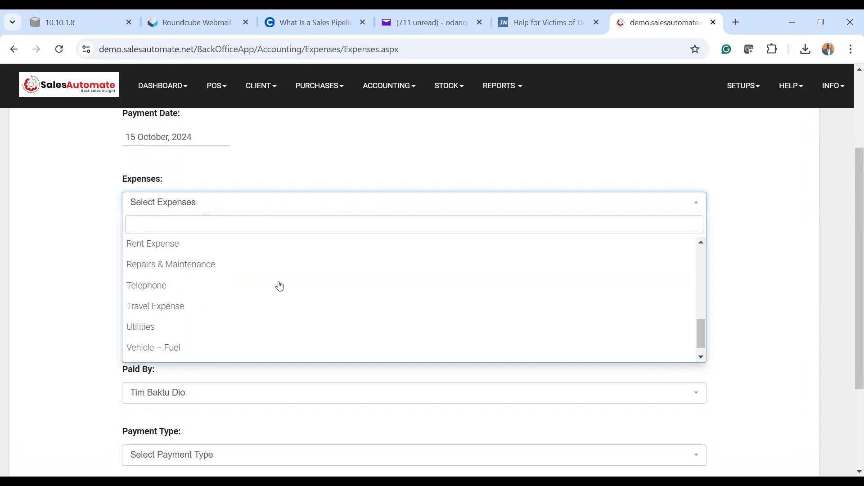
scroll(279, 286, down, 1)
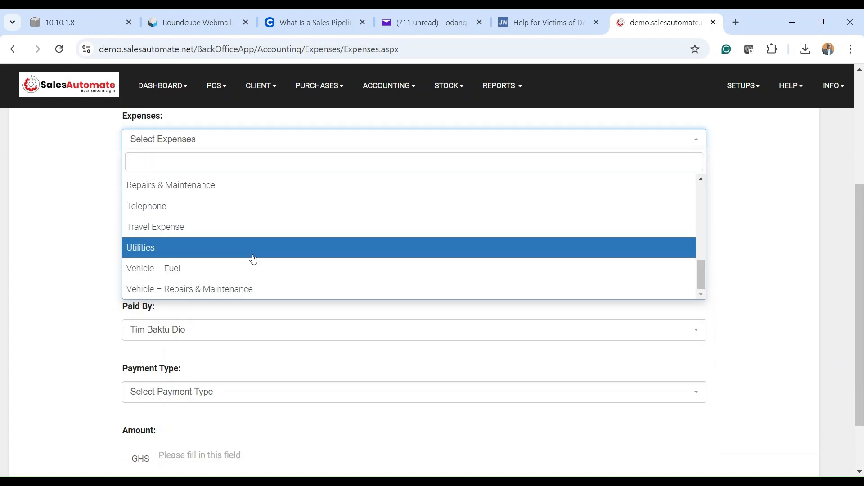
click(192, 273)
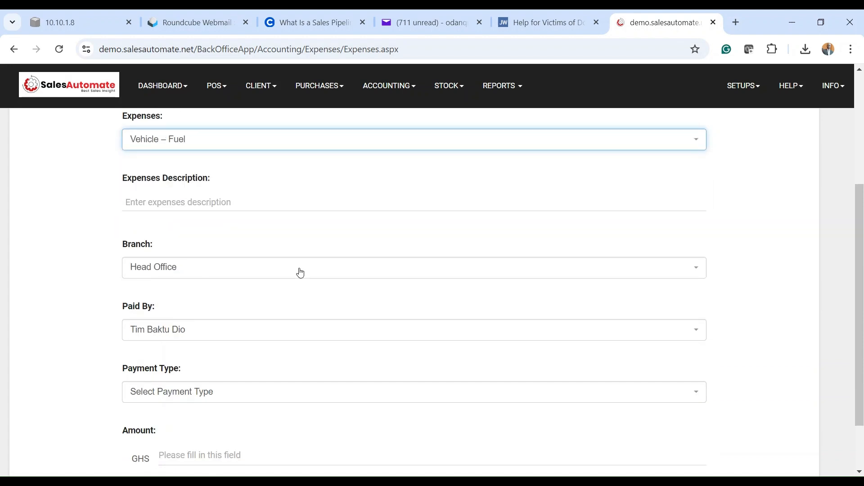
scroll(378, 337, up, 1)
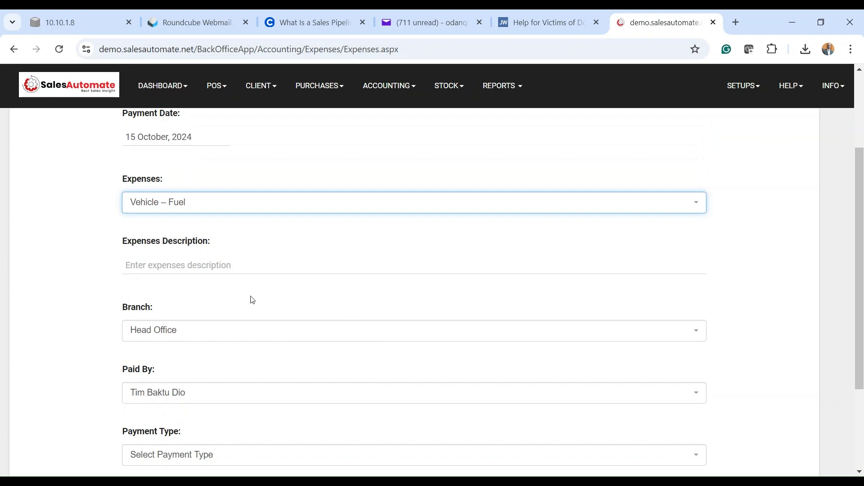
click(230, 261)
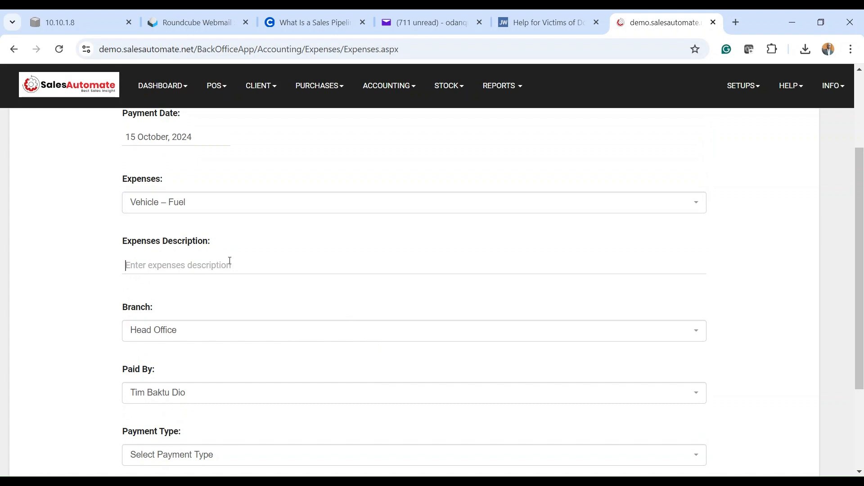
text(Fuel cost)
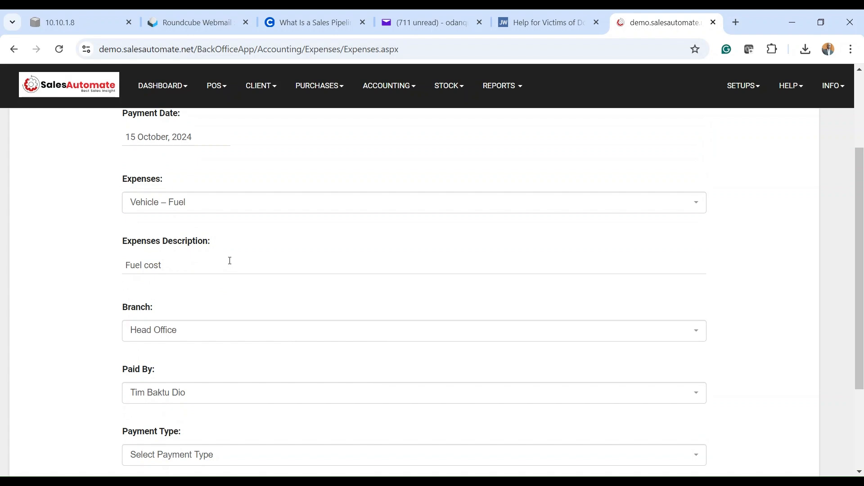
text(for HJZ404)
- Select the staff member who paid the expense, leaving the branch as Head Office
scroll(198, 322, down, 1)
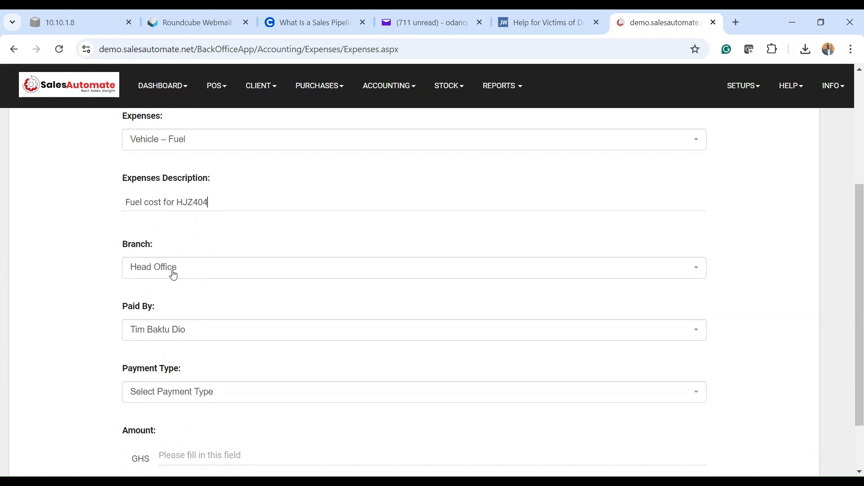
scroll(207, 279, down, 1)
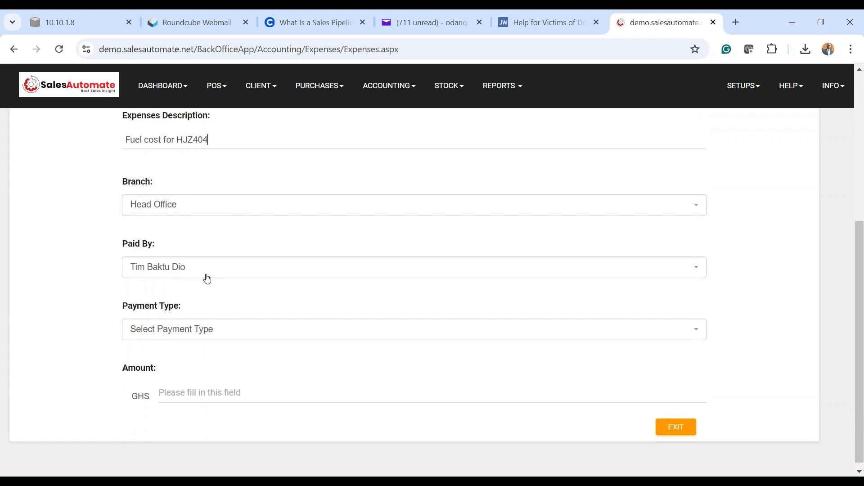
click(174, 274)
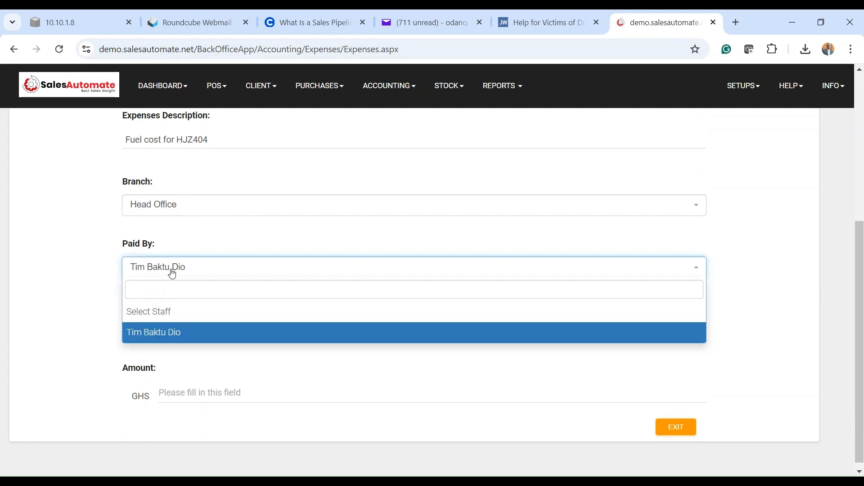
click(164, 332)
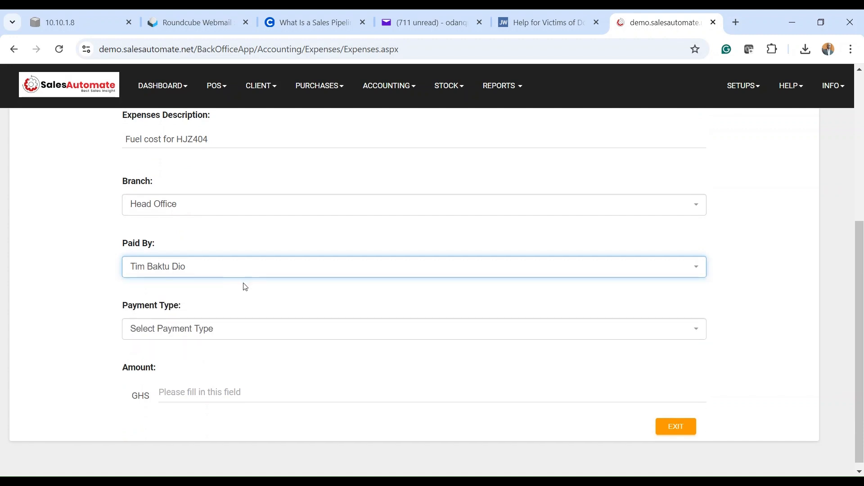
- Set the payment type to Cash and the account paying from to Head Office Cash At Hand
scroll(245, 286, down, 1)
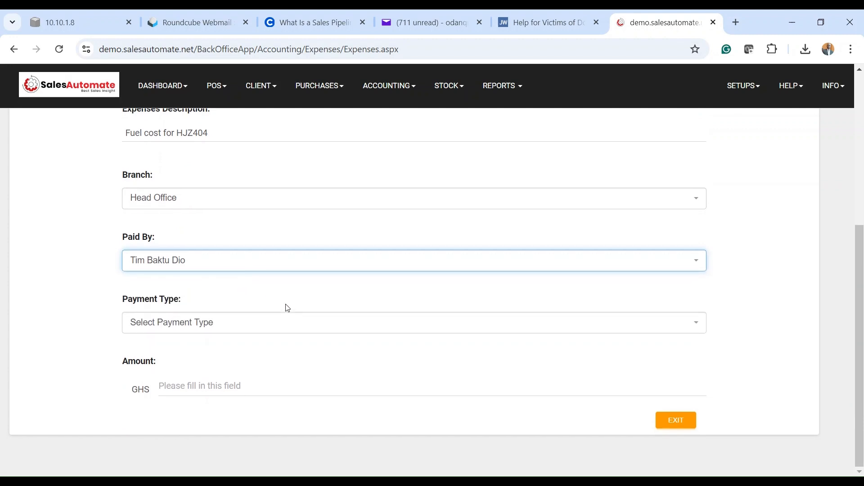
click(225, 325)
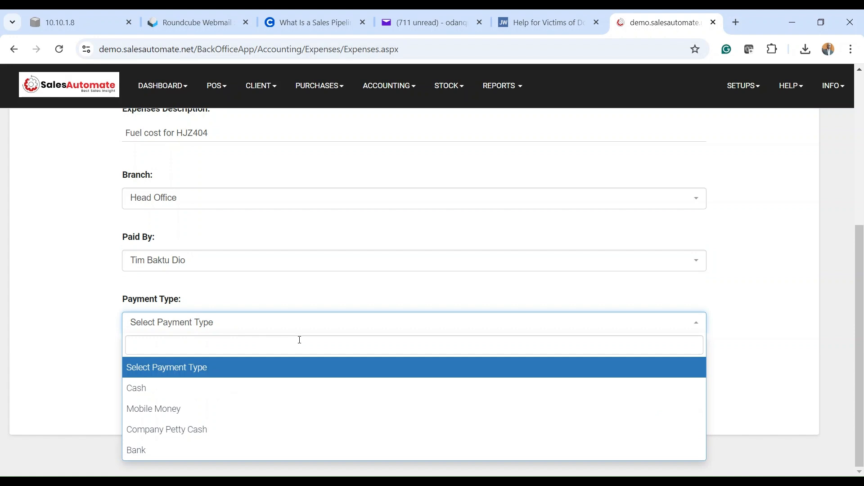
click(195, 388)
scroll(285, 311, down, 2)
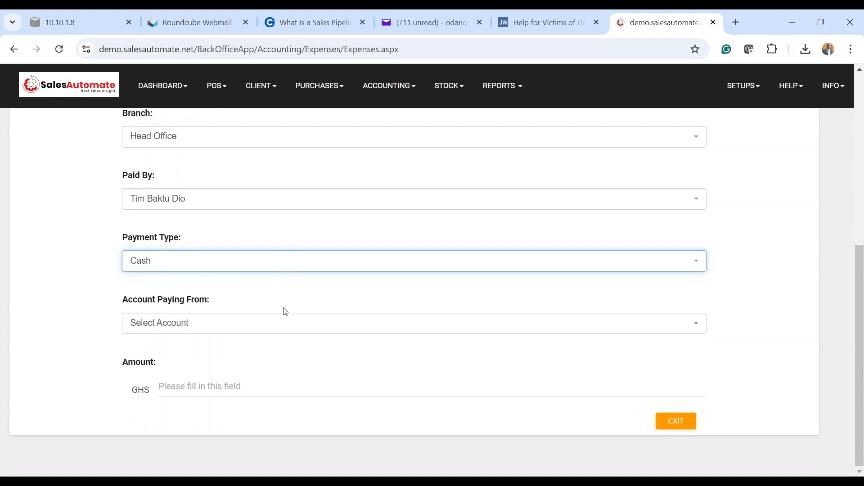
click(197, 327)
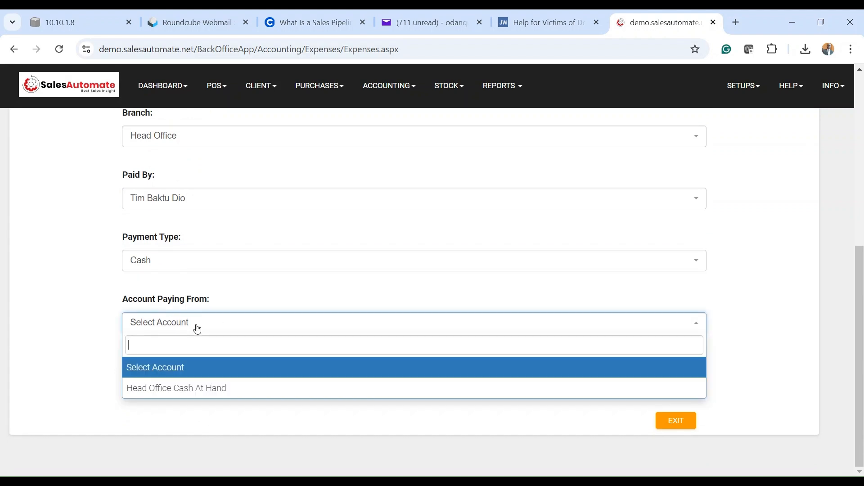
click(177, 388)
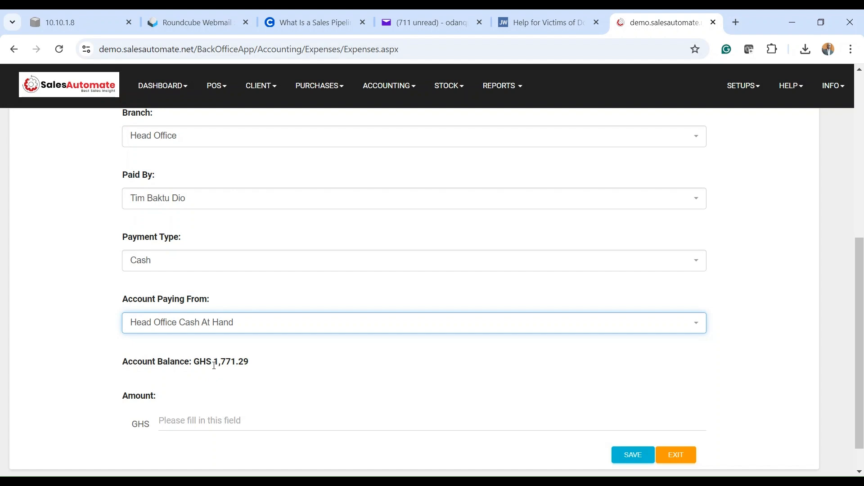
- Change the payment type to Mobile Money and pay the expense from the Momo account
click(169, 264)
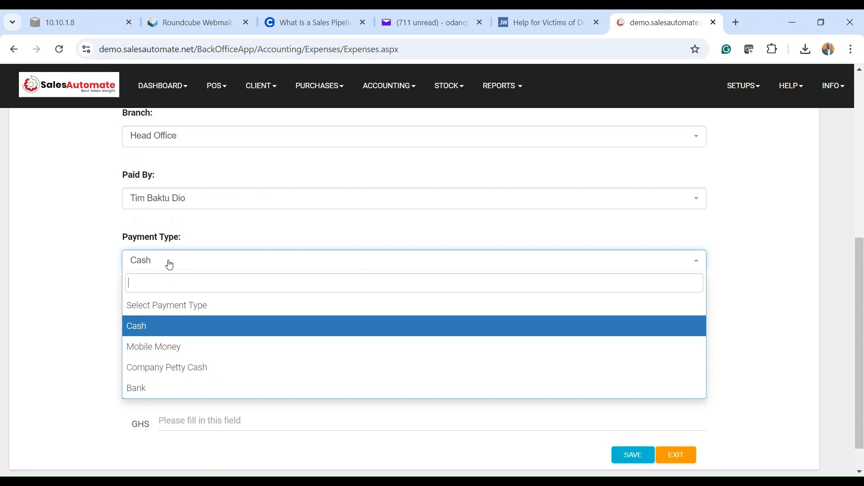
click(164, 345)
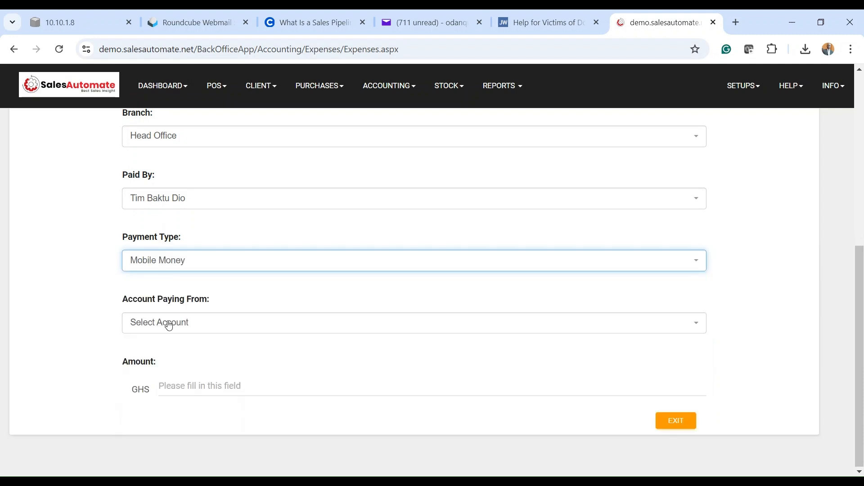
click(158, 328)
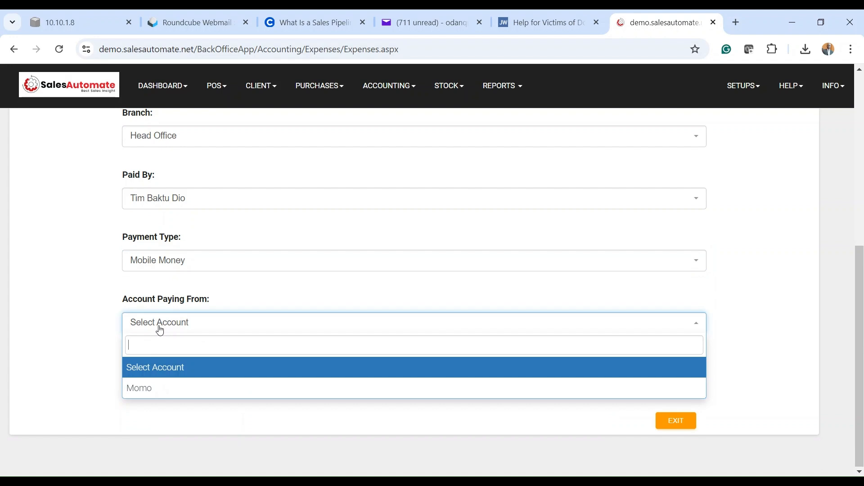
click(150, 389)
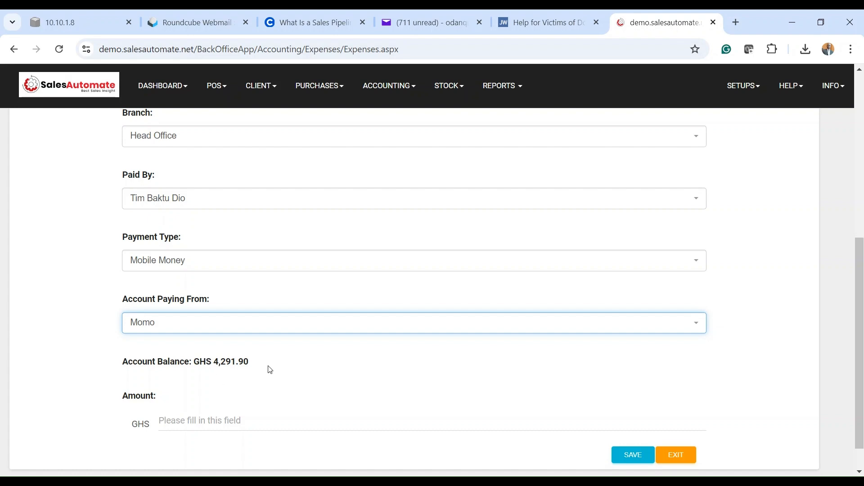
- Enter an amount of GHS 320, save the fuel expense payment and dismiss the confirmation message
scroll(297, 360, down, 1)
click(191, 388)
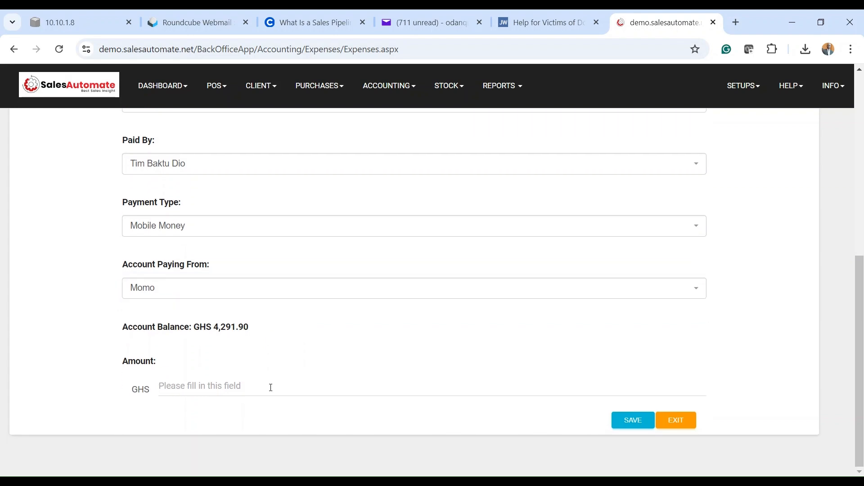
text(320)
click(639, 421)
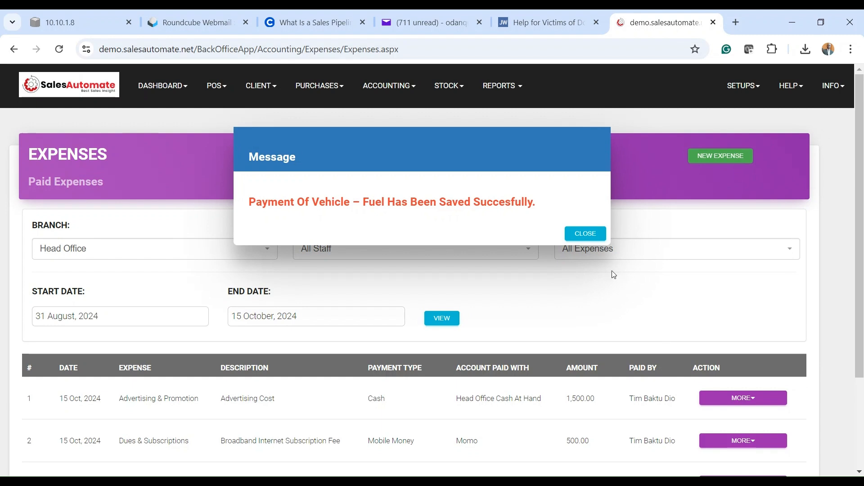
click(587, 234)
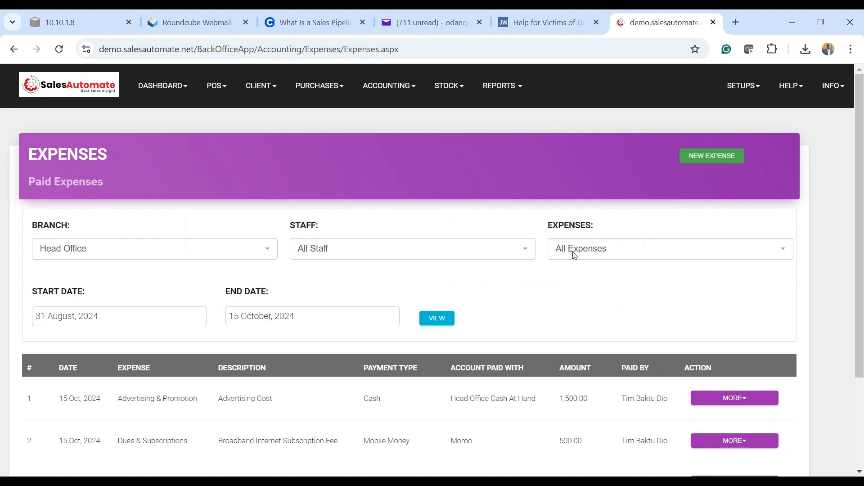
- Open the Mobile Money Details accounting report to check how the fuel payment is recorded
click(506, 85)
mouse_move(554, 154)
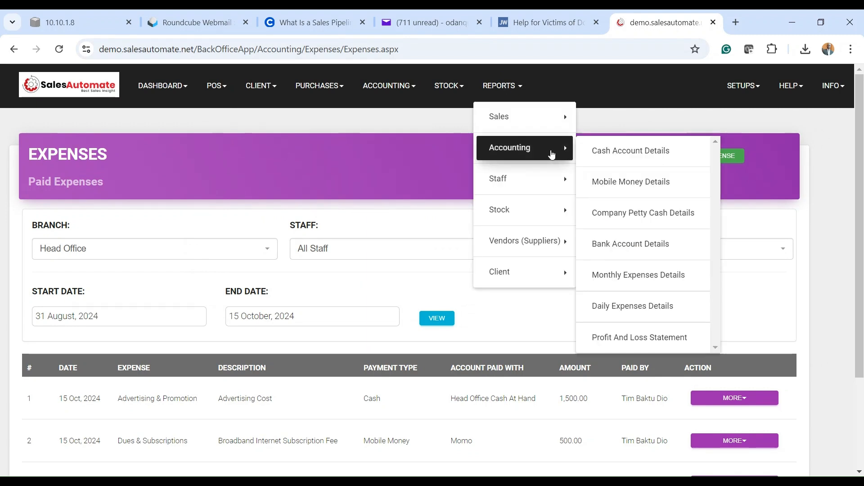
click(635, 180)
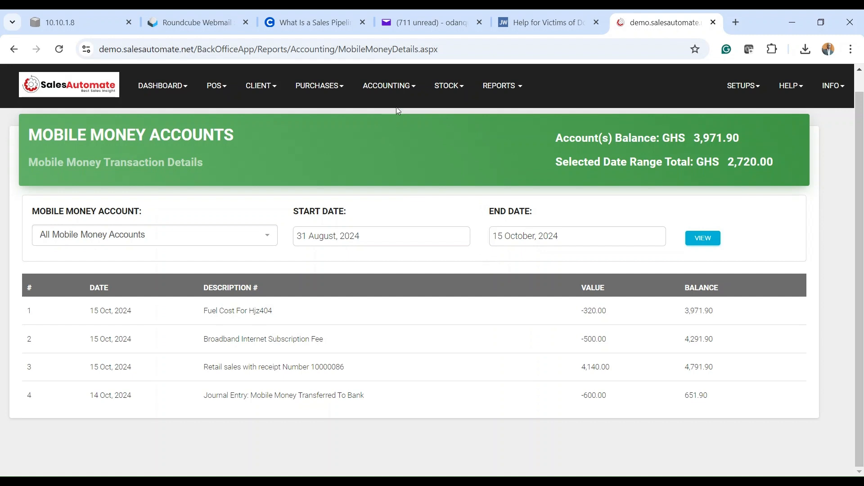
- Return to the paid expenses list and review the entries, including the Vehicle – Fuel payment
click(391, 87)
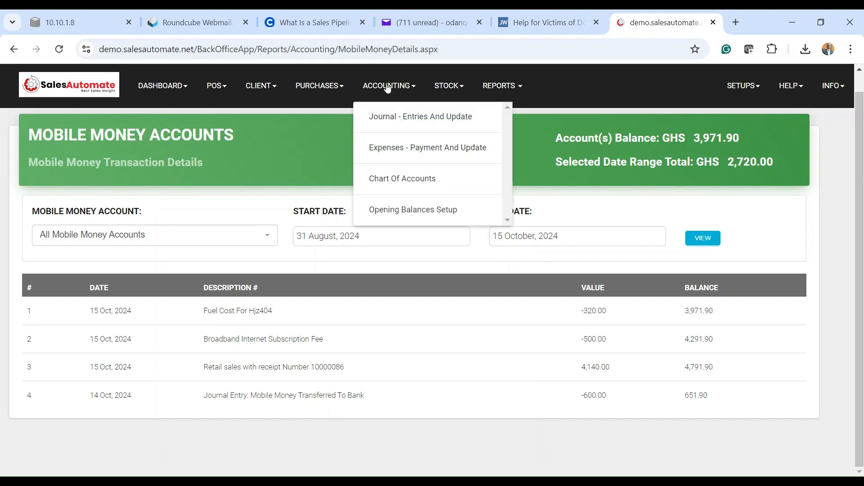
click(384, 151)
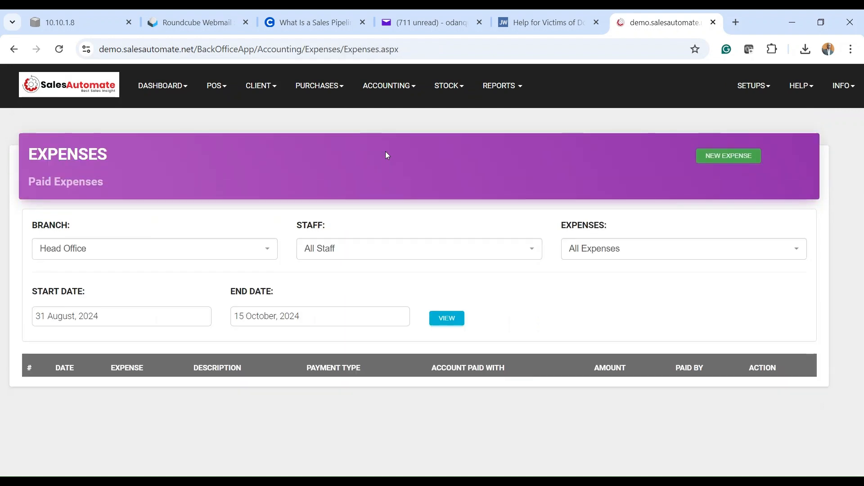
scroll(459, 237, down, 1)
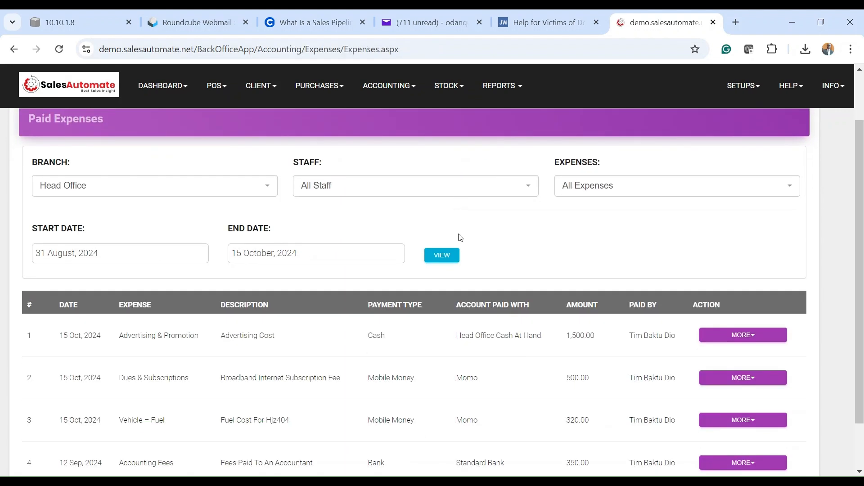
scroll(500, 353, down, 1)
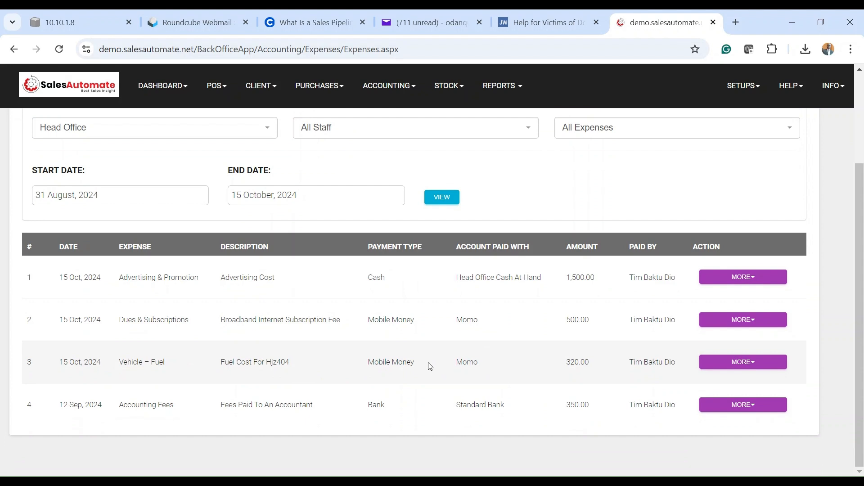
- Update the Vehicle – Fuel expense to an amount of GHS 400, save it and dismiss the message
click(752, 361)
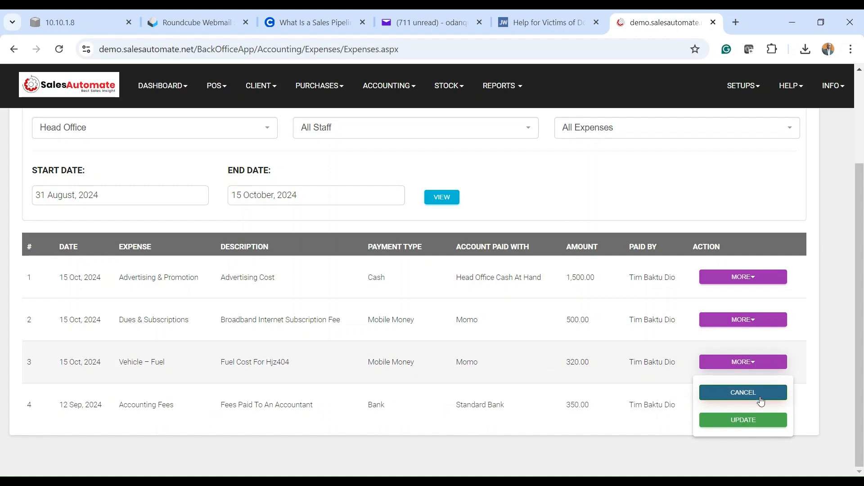
click(751, 422)
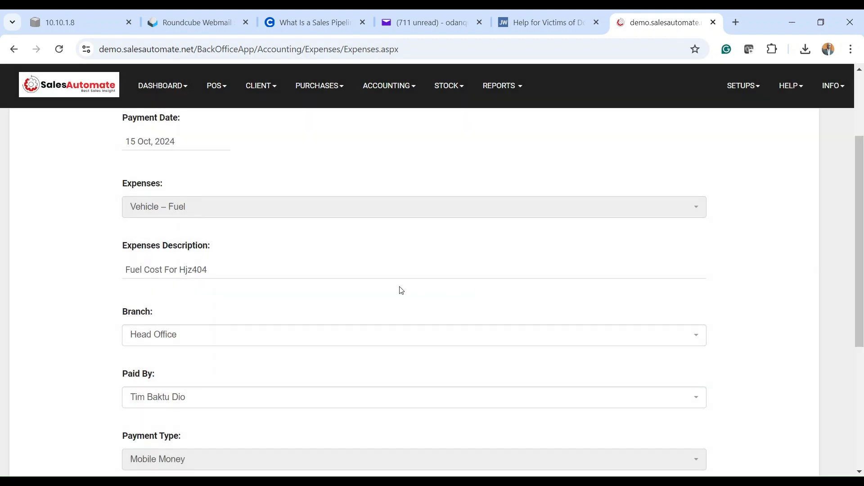
click(222, 269)
triple_click(222, 269)
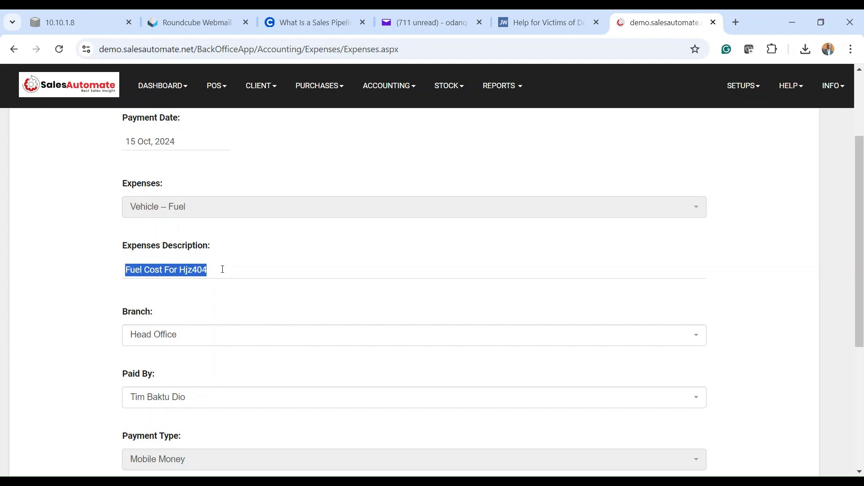
scroll(206, 349, down, 5)
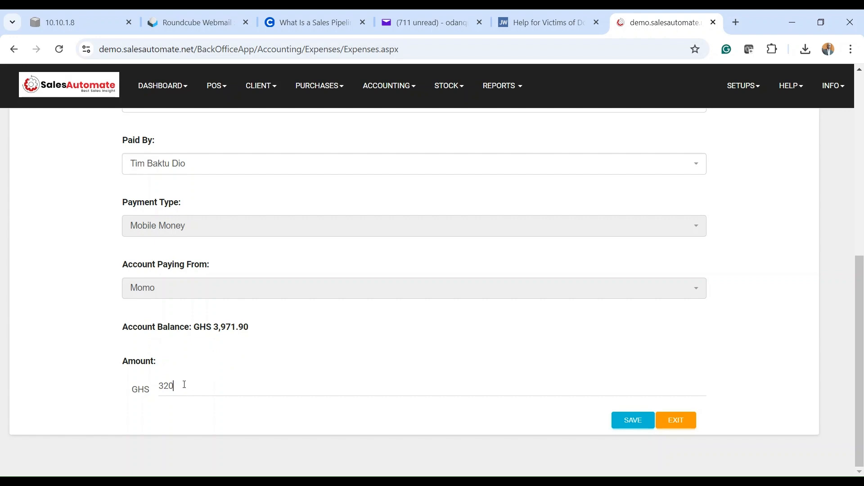
drag(173, 388, 158, 395)
text(400)
click(634, 420)
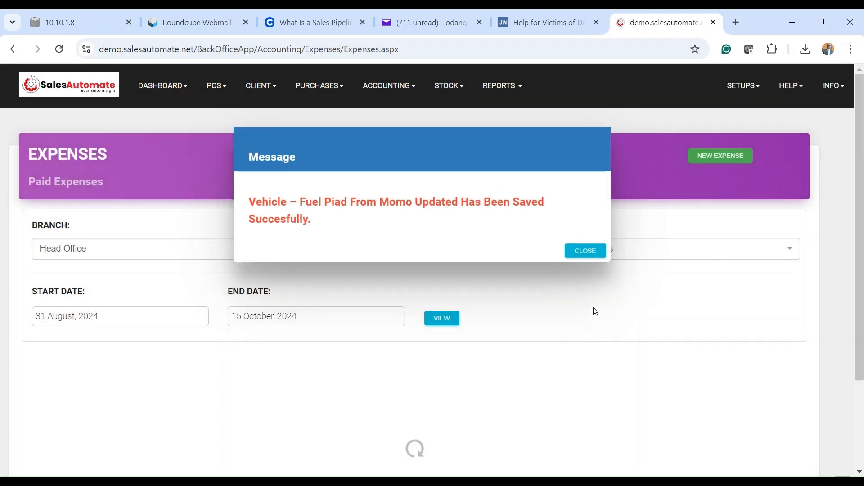
click(585, 249)
scroll(586, 255, down, 3)
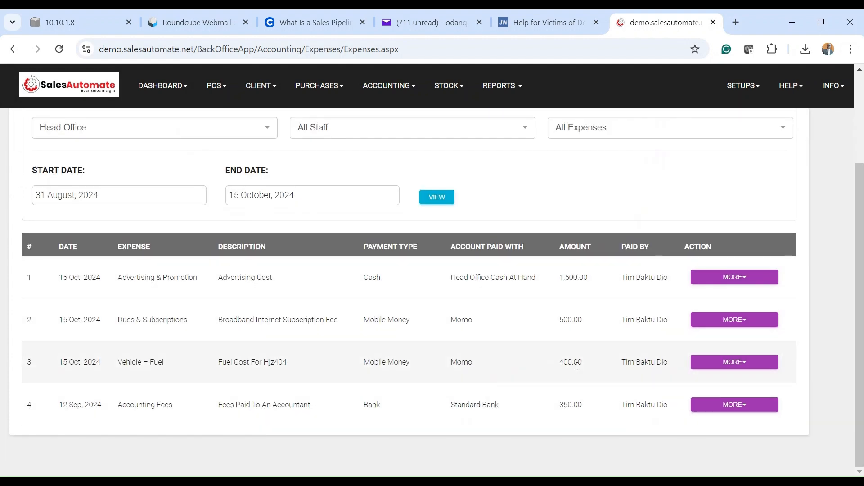
- Open the Mobile Money Details accounting report and check how the fuel expense update is recorded
scroll(530, 377, up, 2)
scroll(530, 376, up, 1)
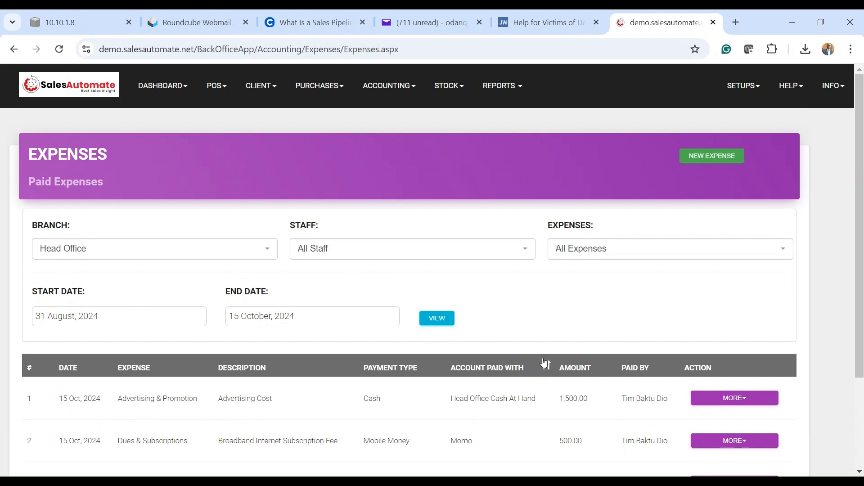
click(504, 89)
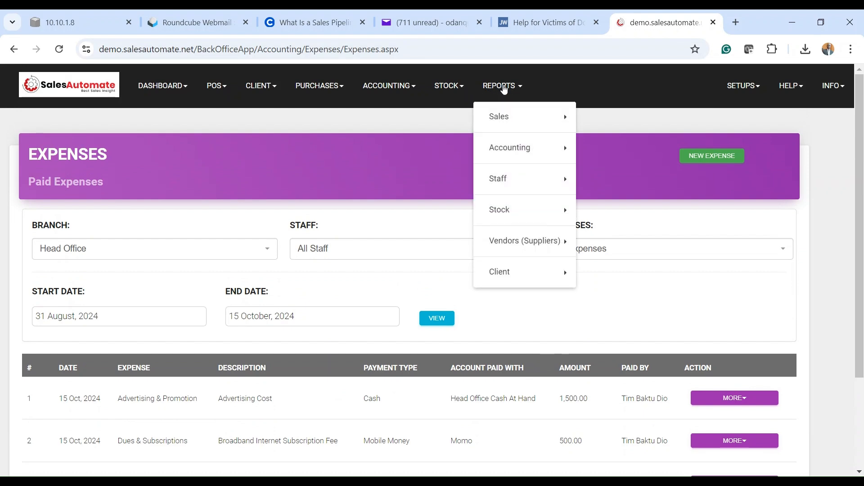
mouse_move(525, 150)
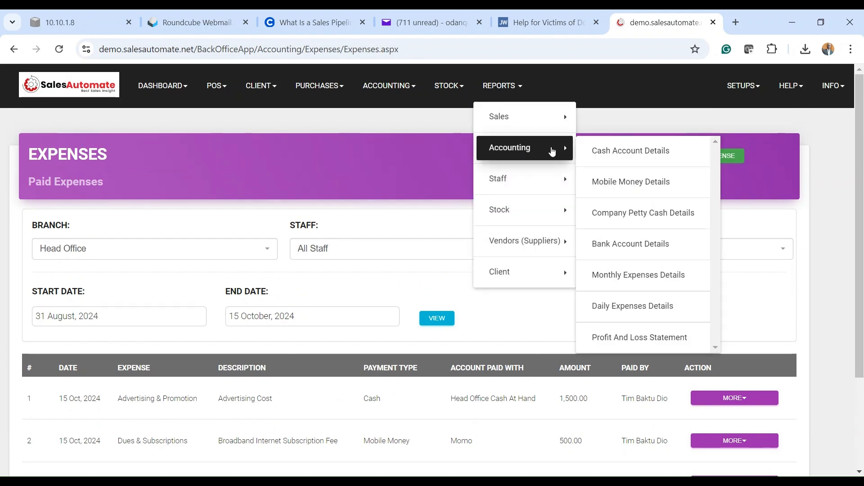
click(661, 185)
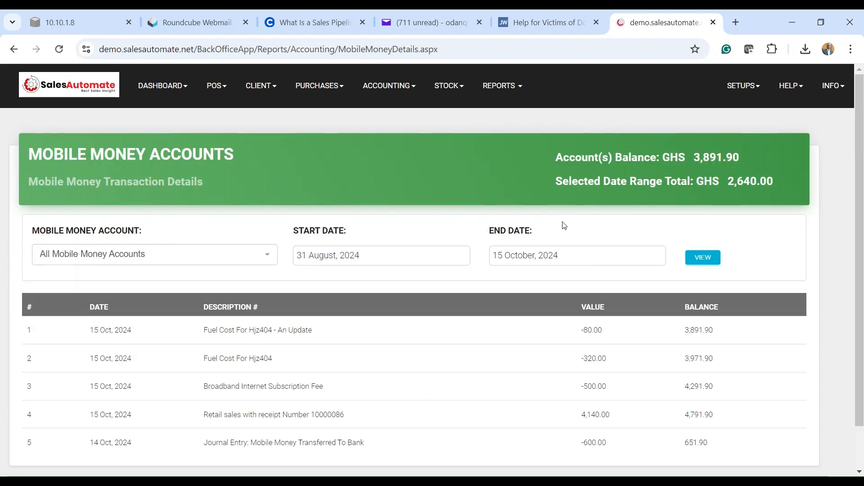
scroll(563, 232, down, 1)
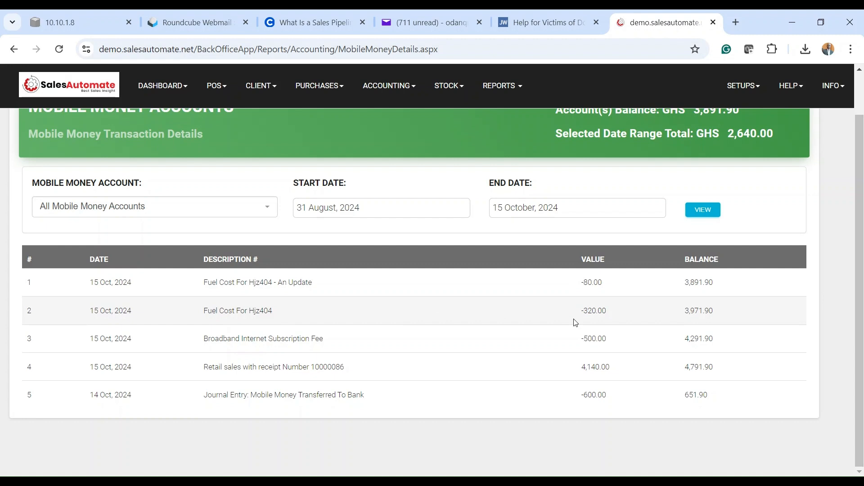
- Return to the Expenses - Payment And Update page with the paid expenses list
click(382, 88)
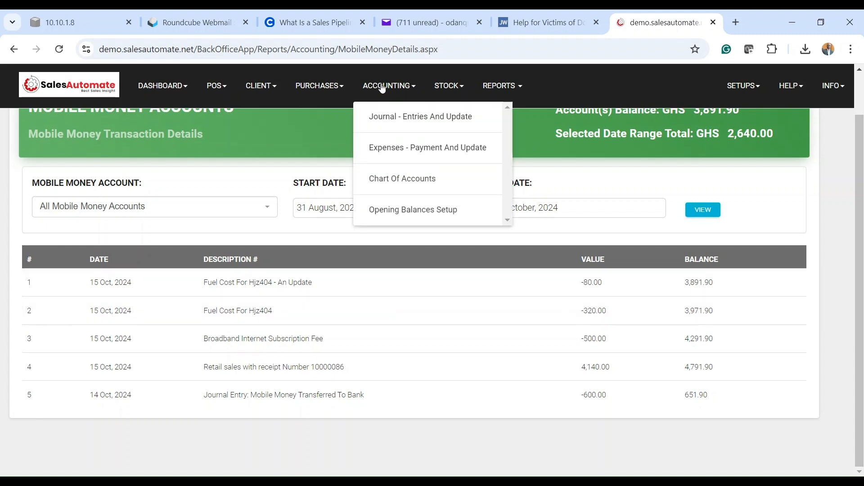
click(389, 148)
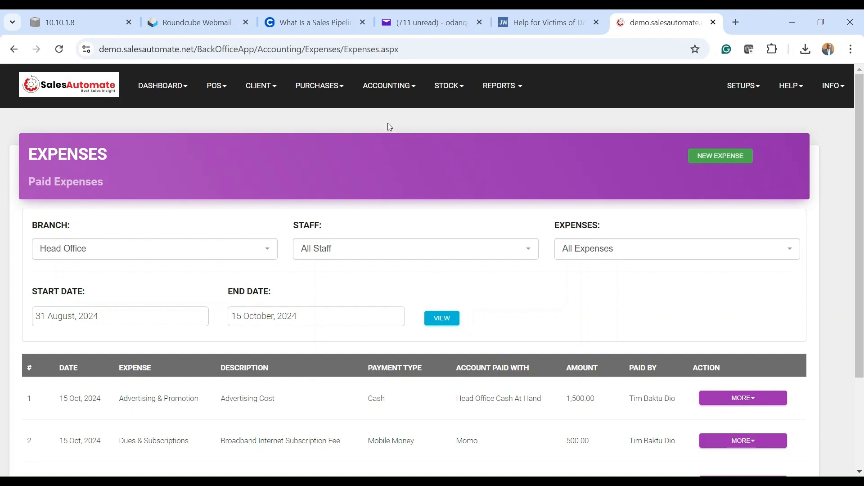
click(397, 85)
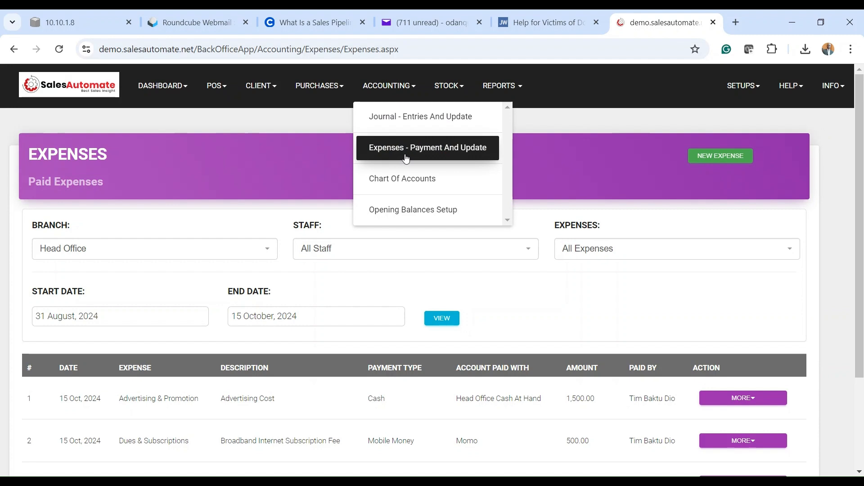
click(526, 163)
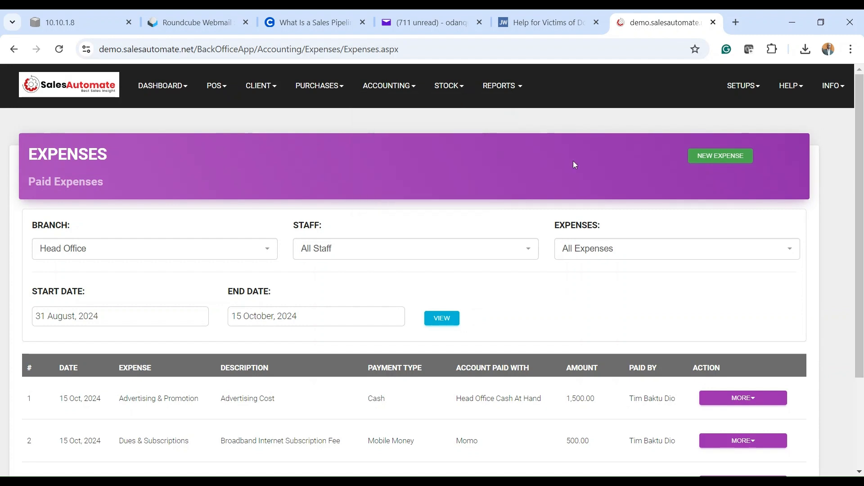
- Start a new expense of type Accounting Fees with the description "Account consultancy fee"
click(711, 156)
scroll(317, 243, down, 1)
scroll(316, 244, down, 2)
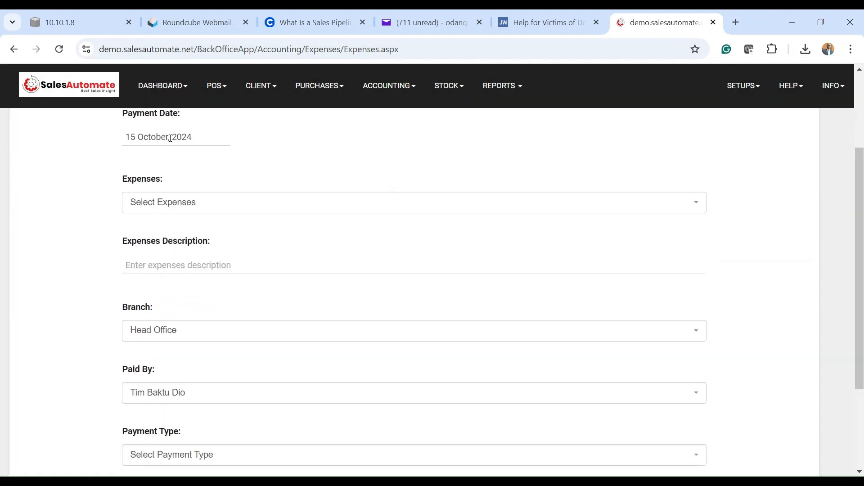
click(165, 202)
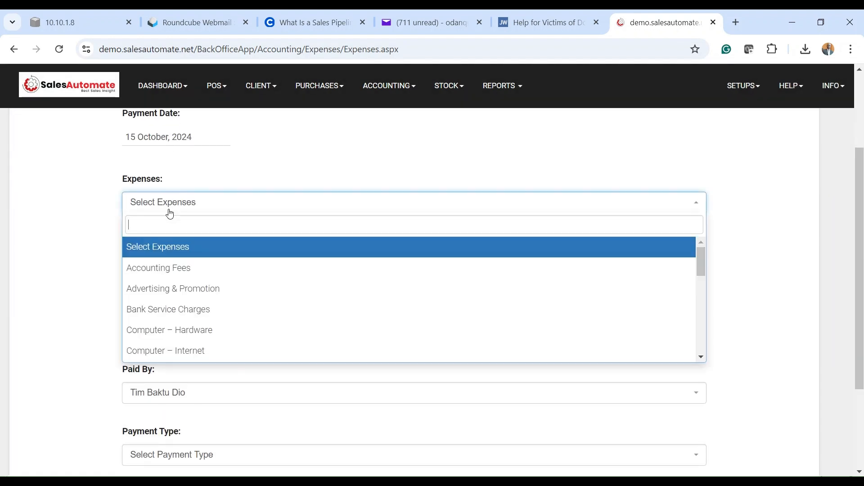
click(187, 268)
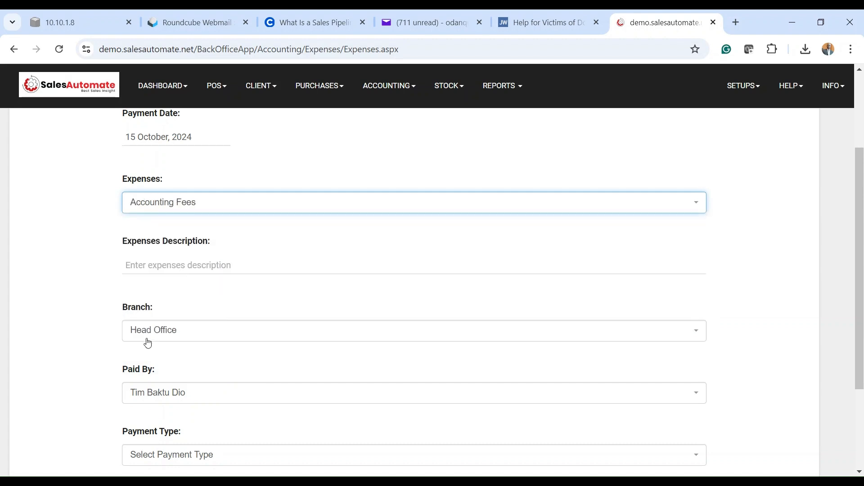
click(152, 265)
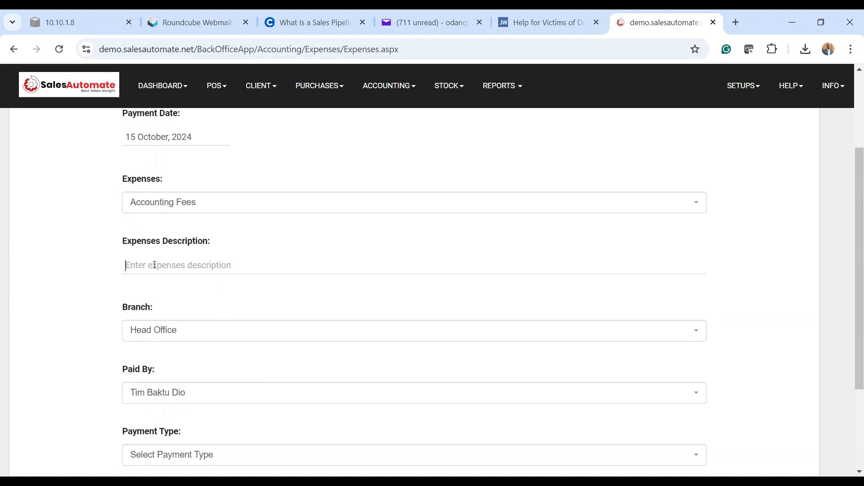
text(Account consultancy )
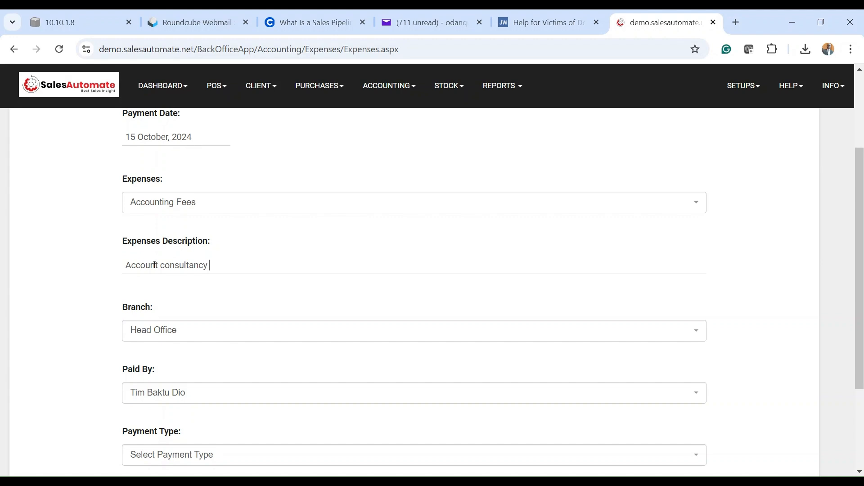
text(fee)
- Set the payment type to Cash and pay the expense from the Head Office Cash At Hand account
scroll(177, 334, down, 2)
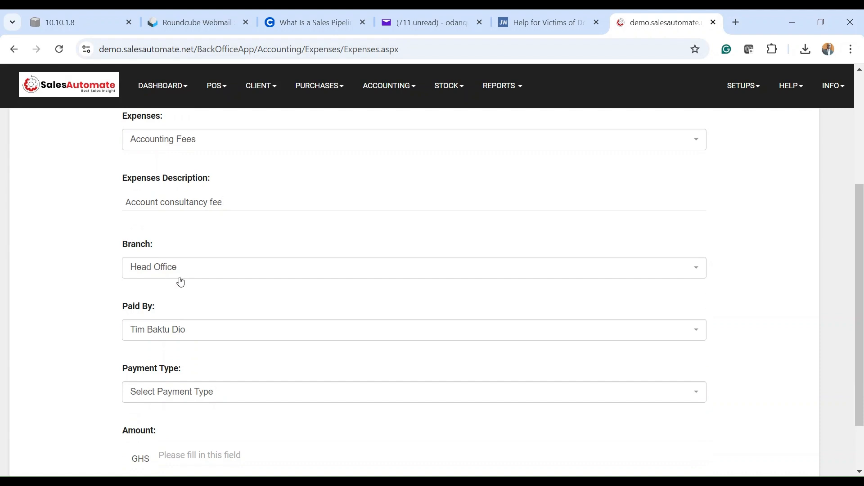
scroll(173, 331, down, 2)
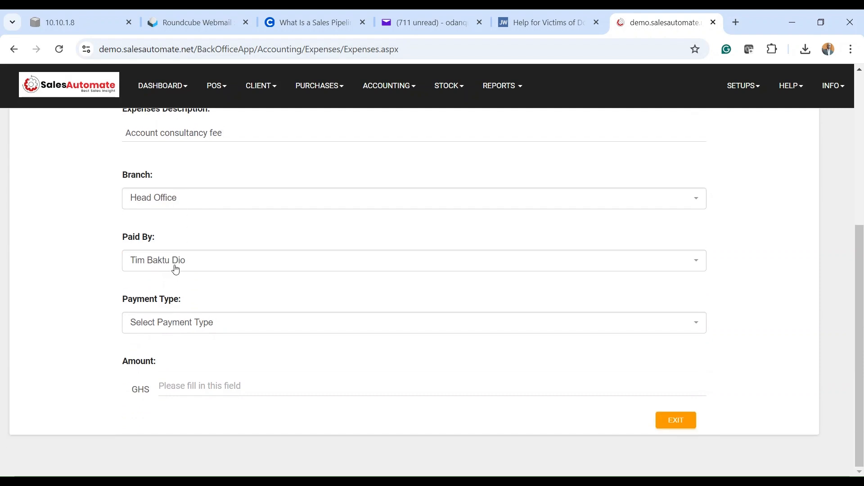
click(189, 324)
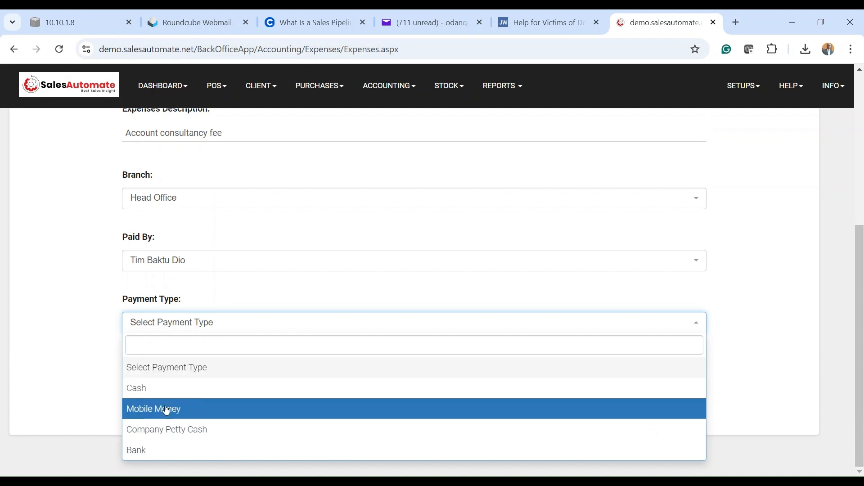
click(159, 395)
scroll(205, 335, down, 2)
click(177, 323)
click(155, 394)
- Enter an amount of GHS 100, save the accounting fees payment and dismiss the confirmation message
click(213, 424)
text(100)
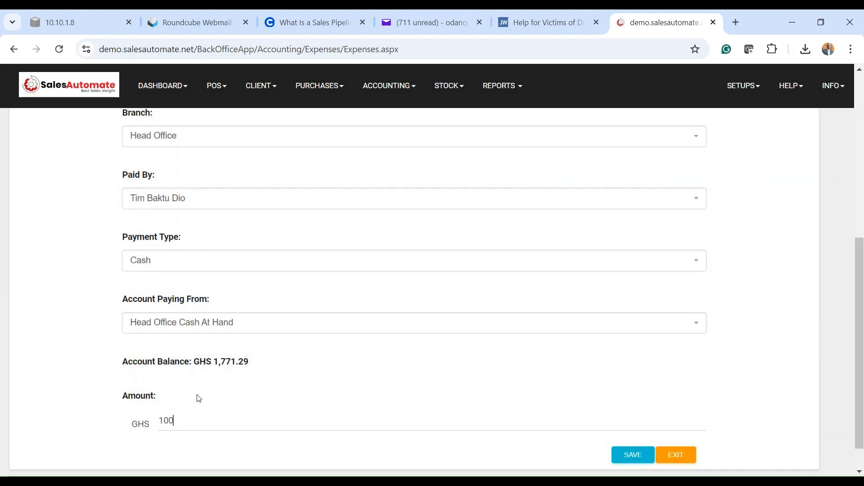
scroll(716, 334, down, 1)
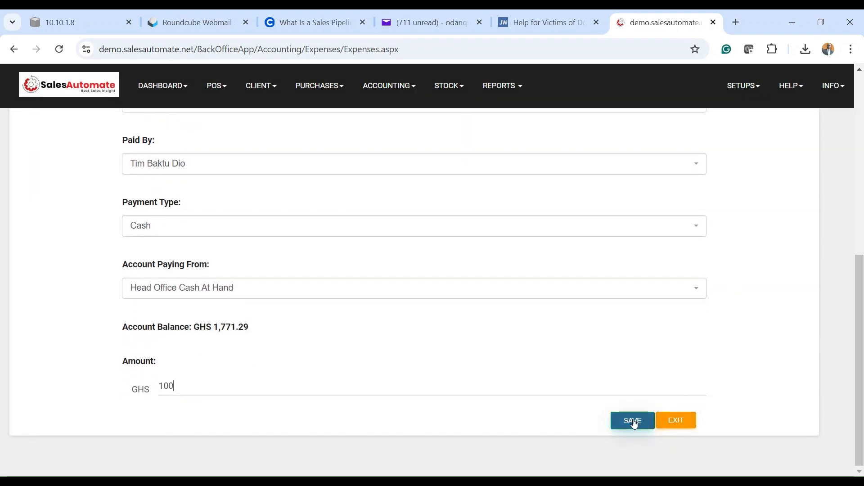
click(632, 420)
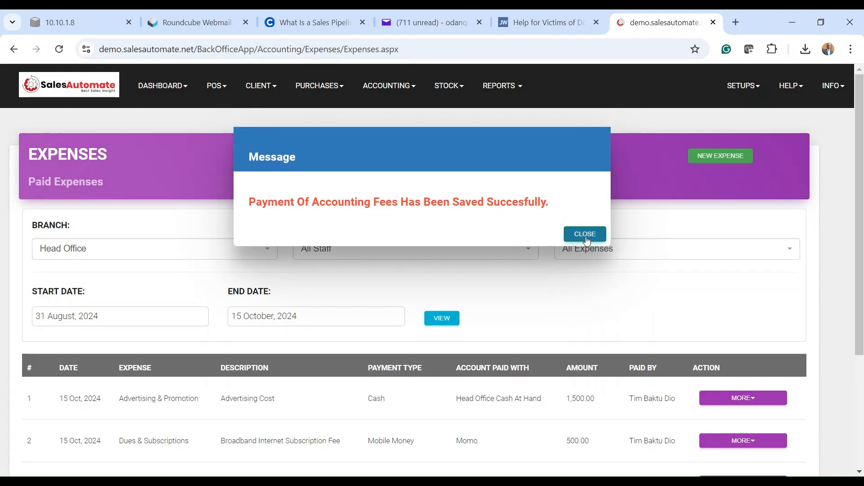
click(582, 233)
scroll(384, 322, down, 4)
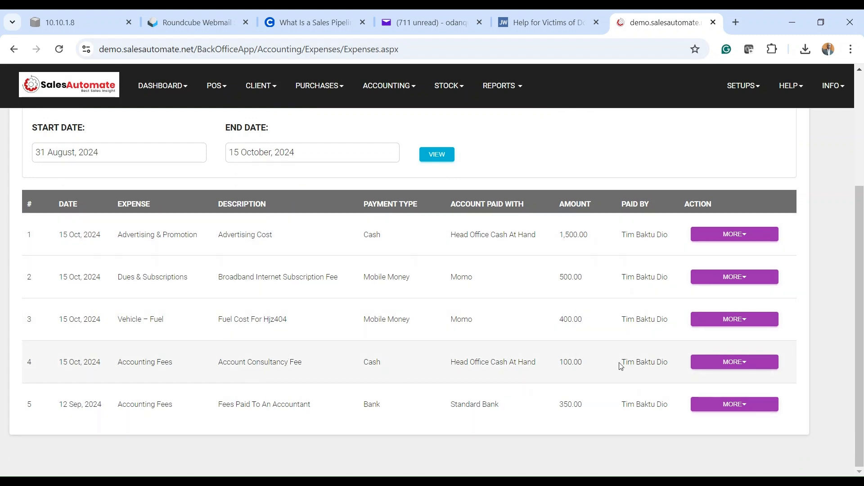
- Open the Cash Account Details accounting report and check how the Account Consultancy Fee payment is recorded
scroll(588, 365, up, 3)
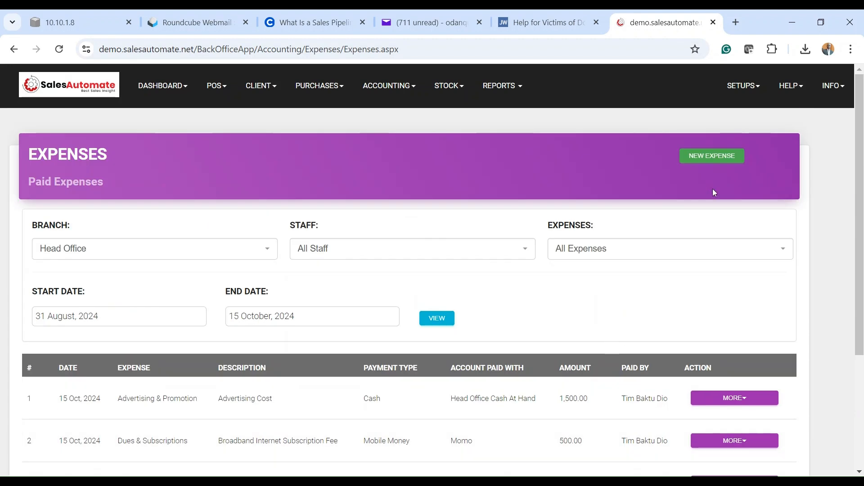
click(508, 85)
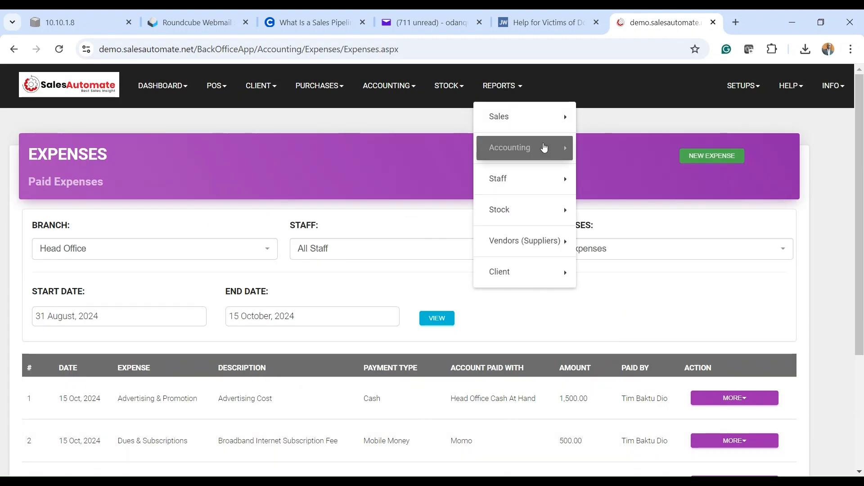
click(570, 146)
click(656, 154)
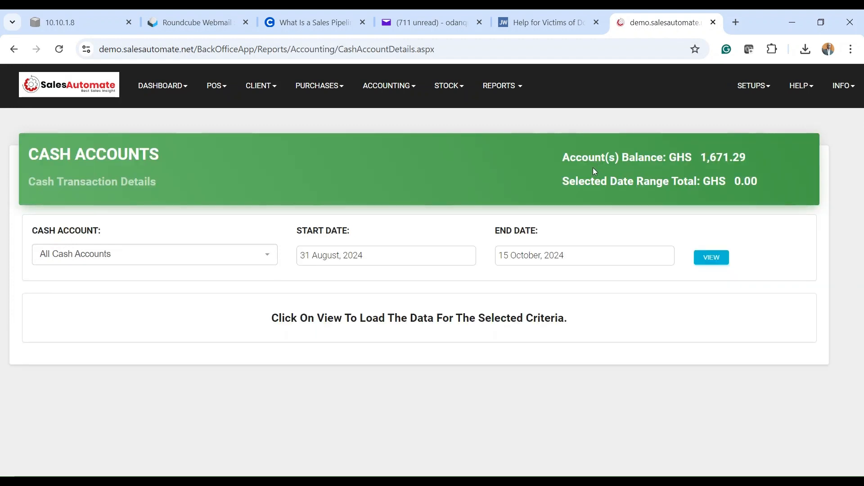
scroll(616, 224, down, 1)
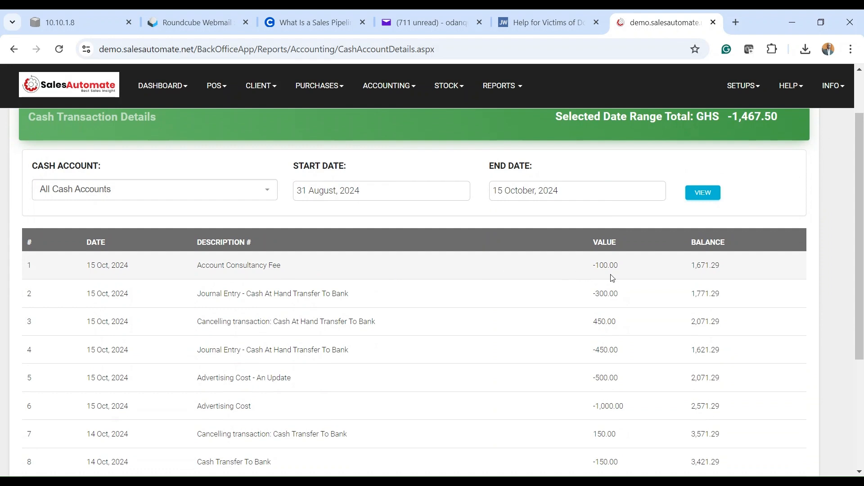
scroll(701, 268, up, 1)
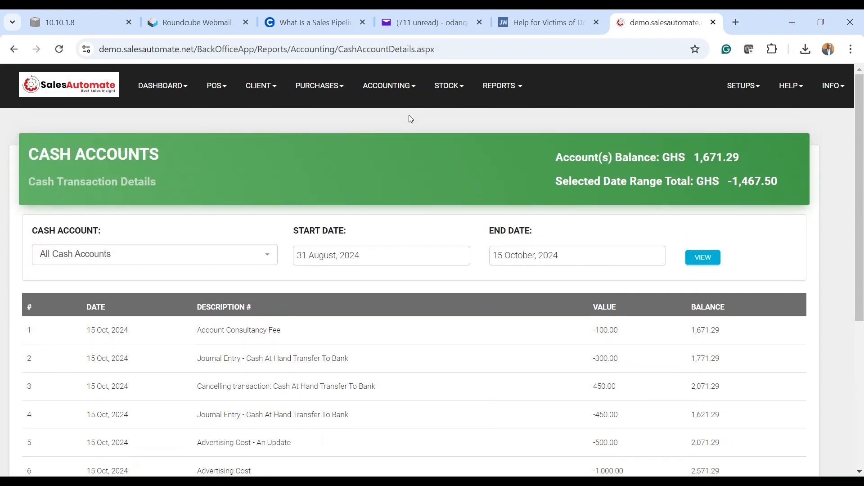
- Go back to the paid expenses list and locate the Account Consultancy Fee entry
click(397, 87)
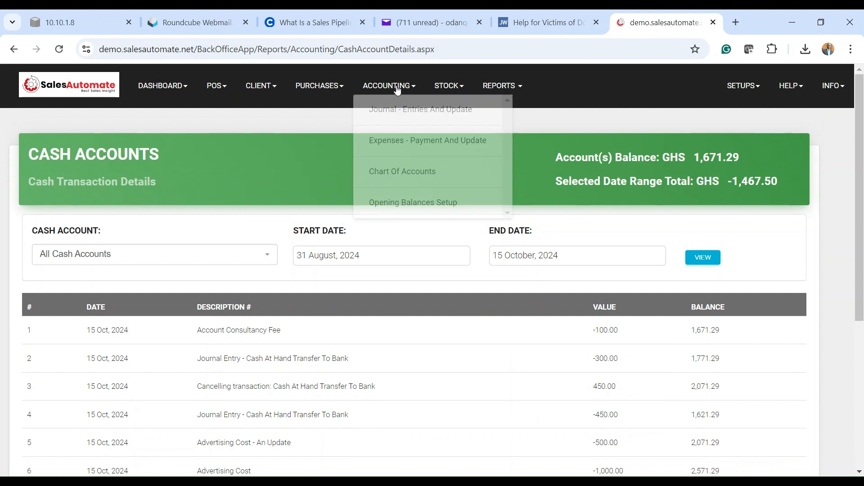
click(405, 143)
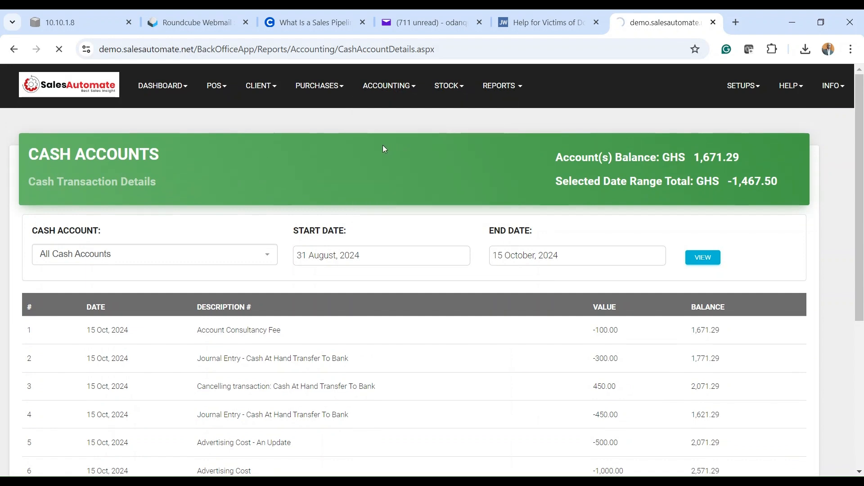
scroll(392, 238, down, 2)
scroll(394, 242, down, 2)
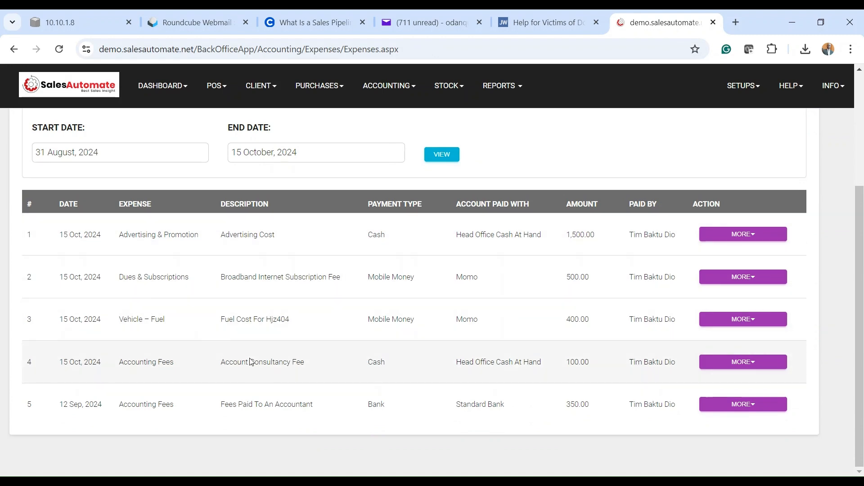
click(740, 362)
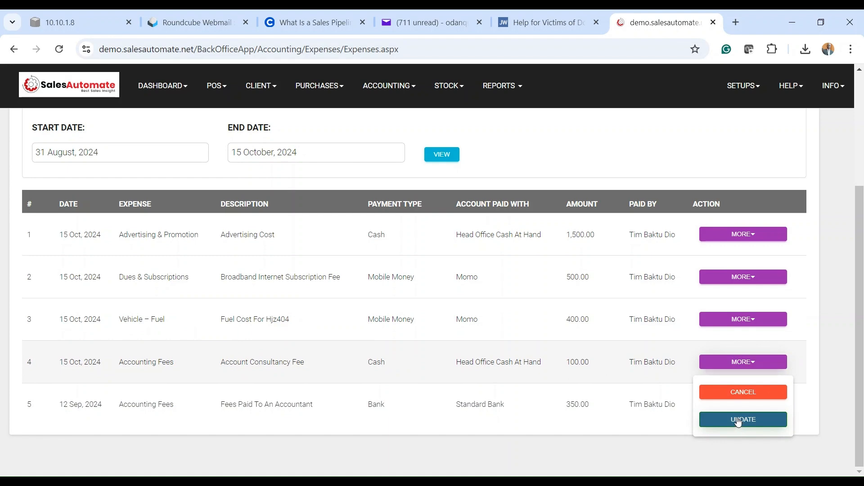
click(740, 420)
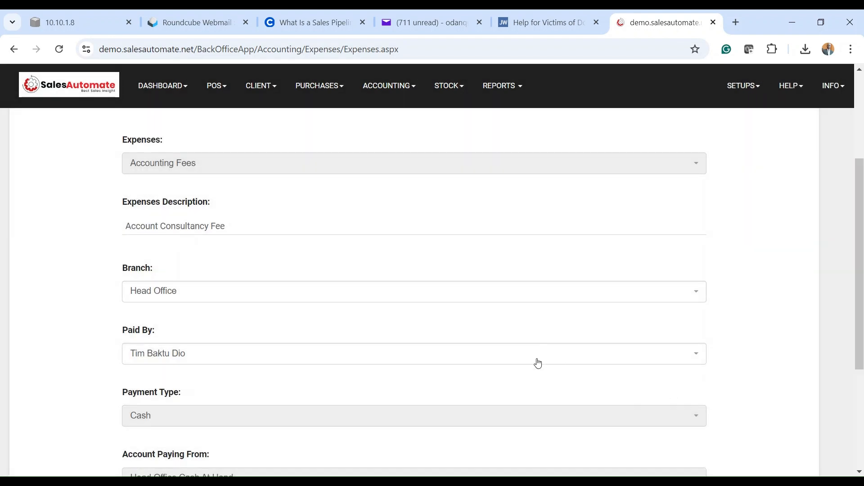
scroll(538, 364, down, 5)
click(630, 420)
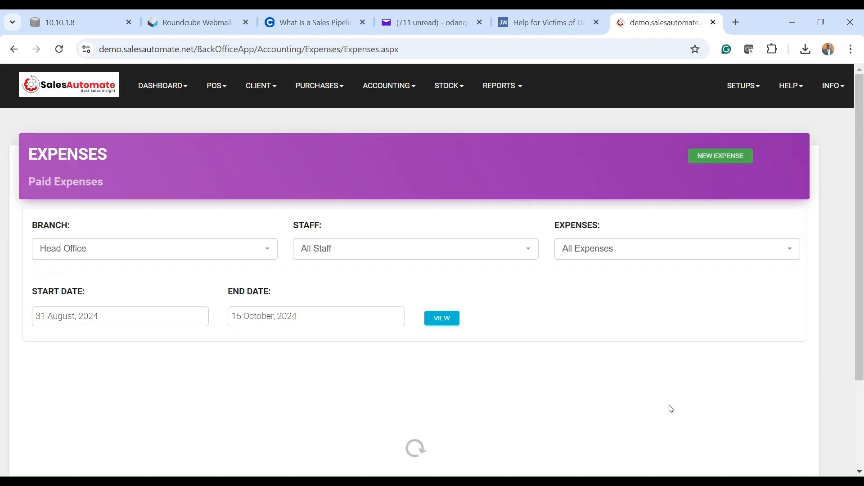
- Cancel the paid Account Consultancy Fee expense, confirm the cancellation, and check the paid expenses list for the entry
scroll(662, 360, down, 4)
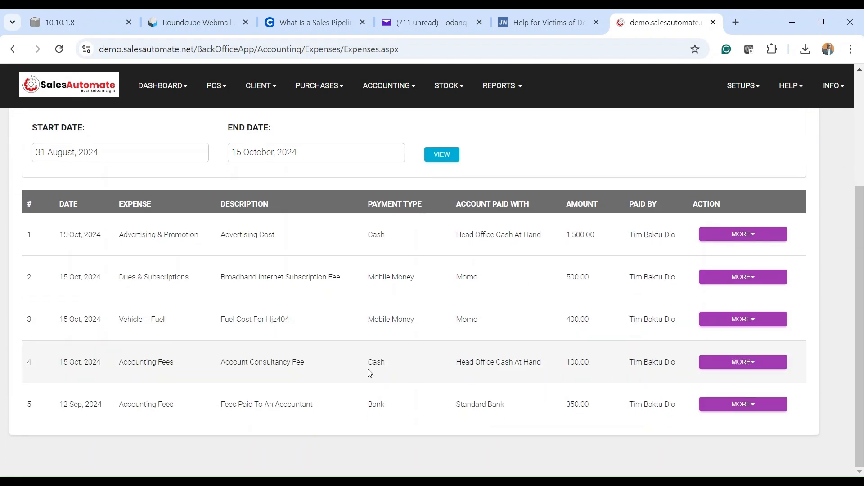
click(743, 362)
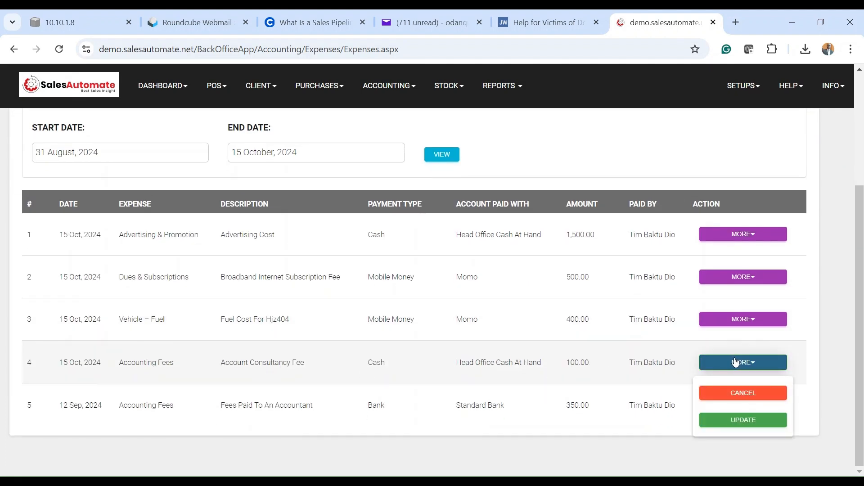
click(723, 393)
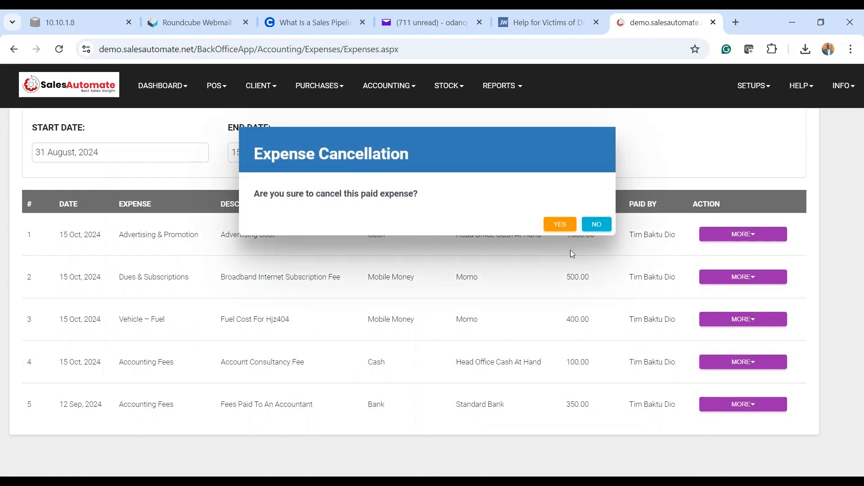
click(560, 227)
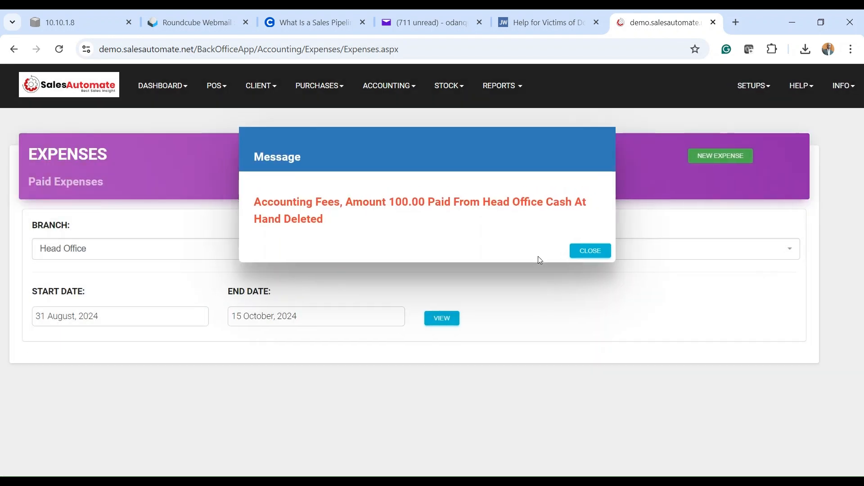
click(585, 251)
scroll(609, 350, down, 3)
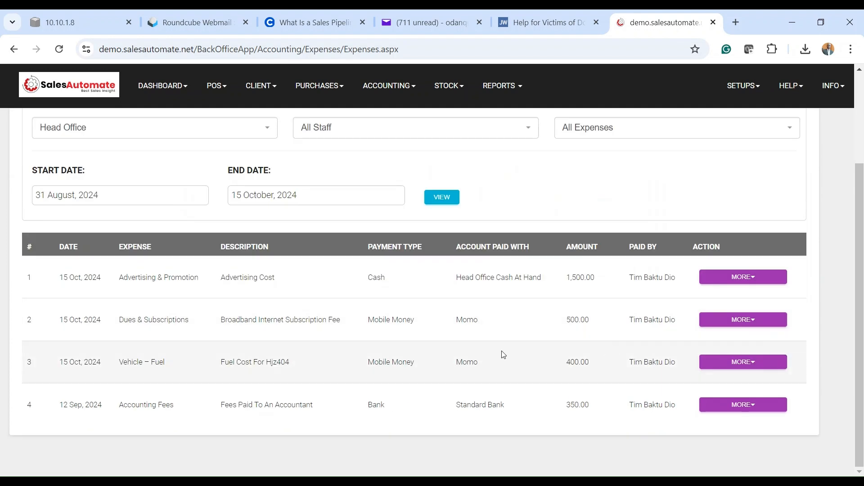
- Open the Cash Account Details accounting report
scroll(336, 331, up, 3)
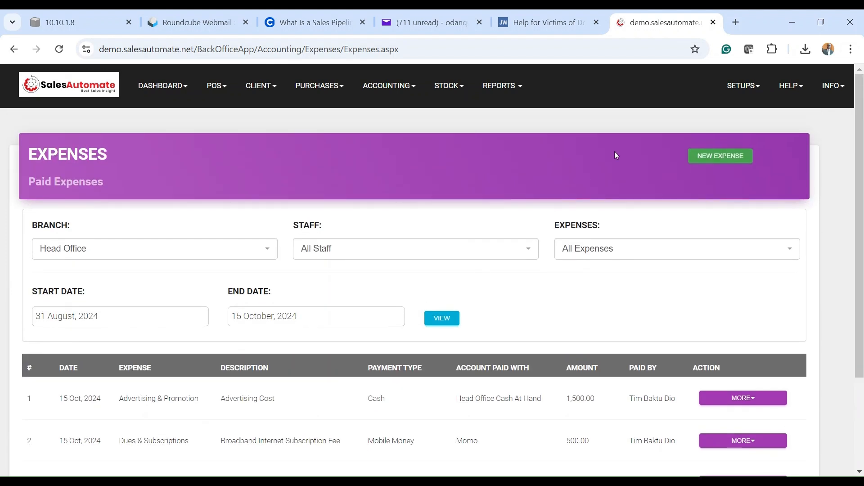
click(495, 86)
click(499, 118)
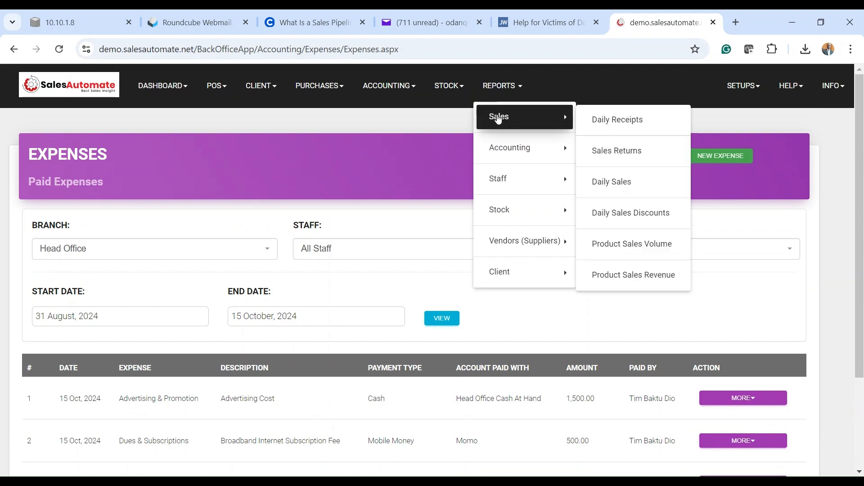
click(497, 113)
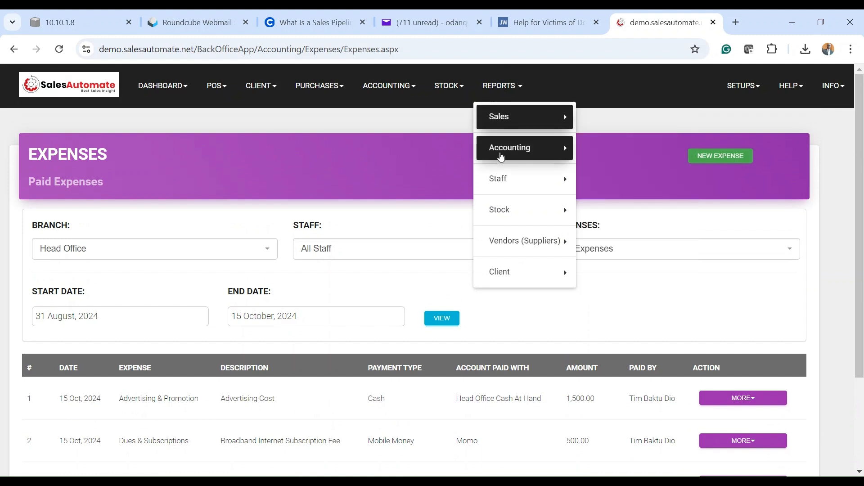
click(502, 156)
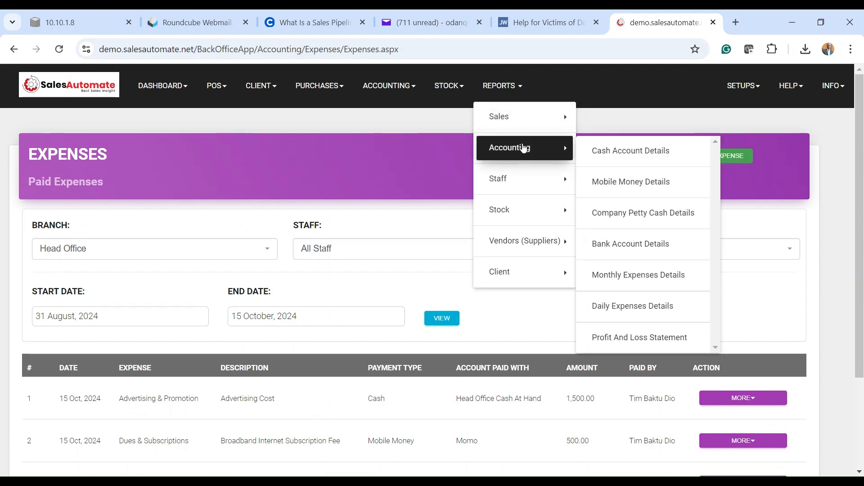
click(621, 153)
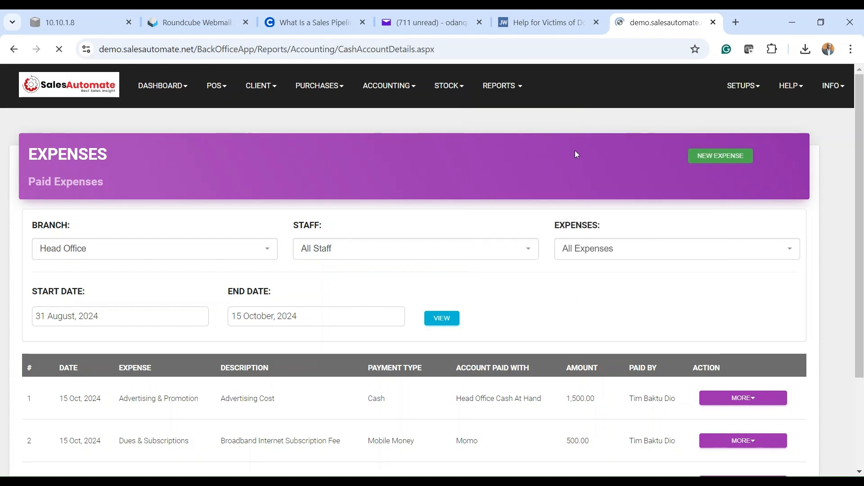
- Compare the cash balance before the Account Consultancy Fee payment with the balance after its cancellation
scroll(556, 190, down, 3)
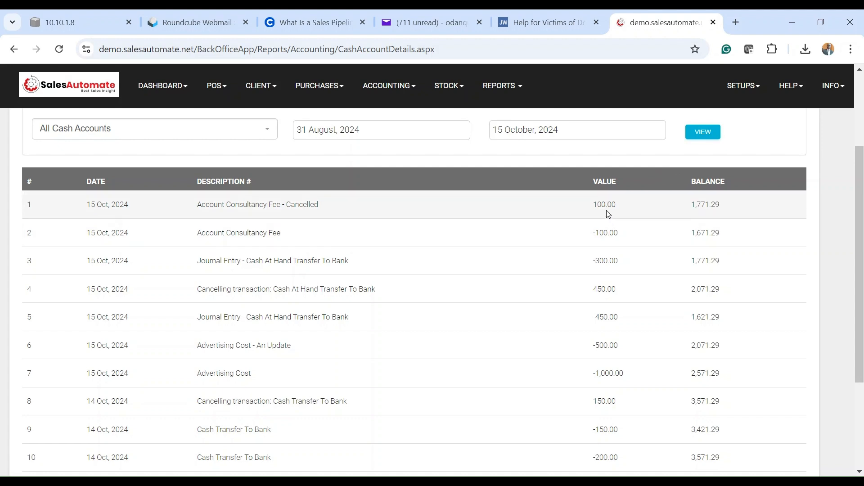
drag(687, 260, 725, 260)
drag(723, 206, 684, 198)
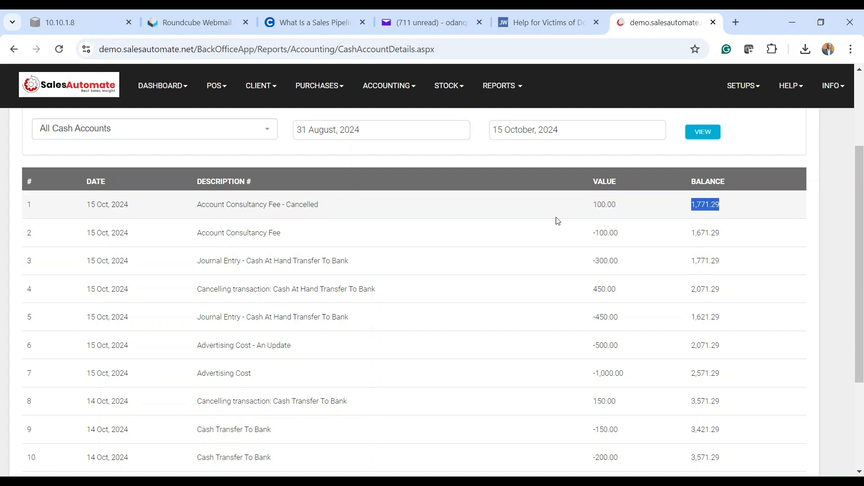
scroll(430, 288, up, 3)
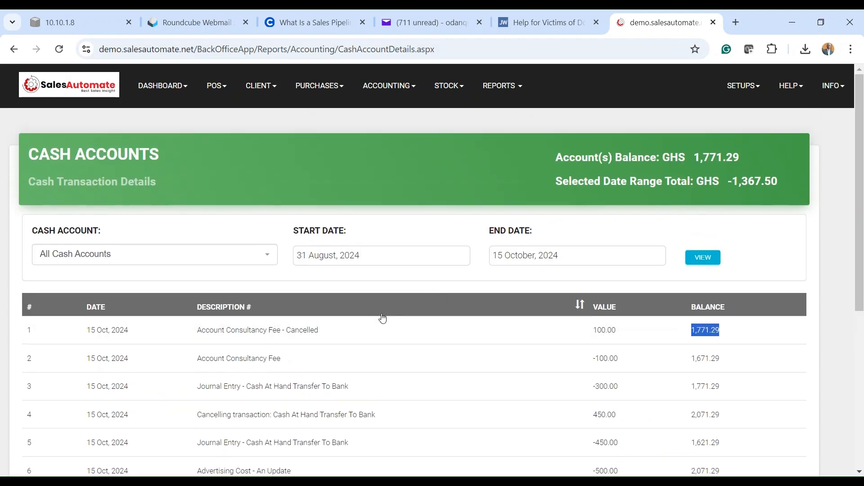